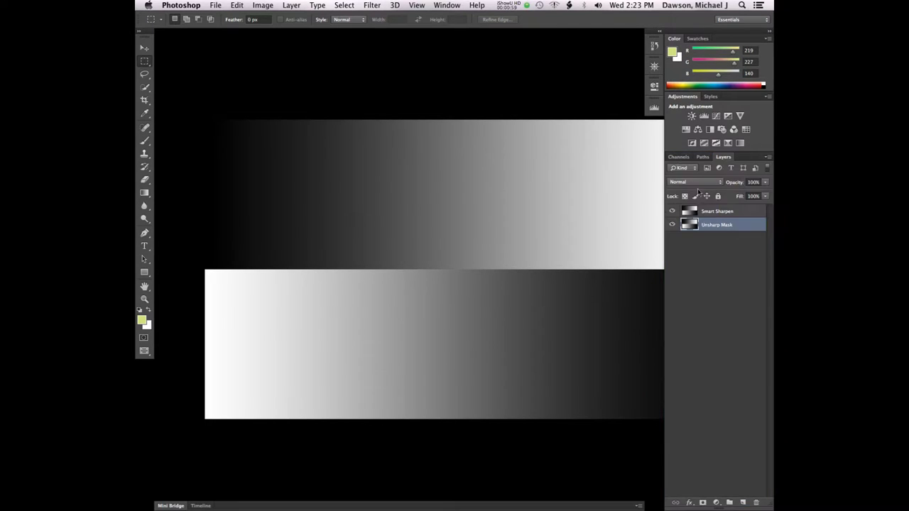
Delete the Smart Sharpen layer, rename Unsharp Mask to 'Background' and lock it fully.
click(714, 212)
key(Delete)
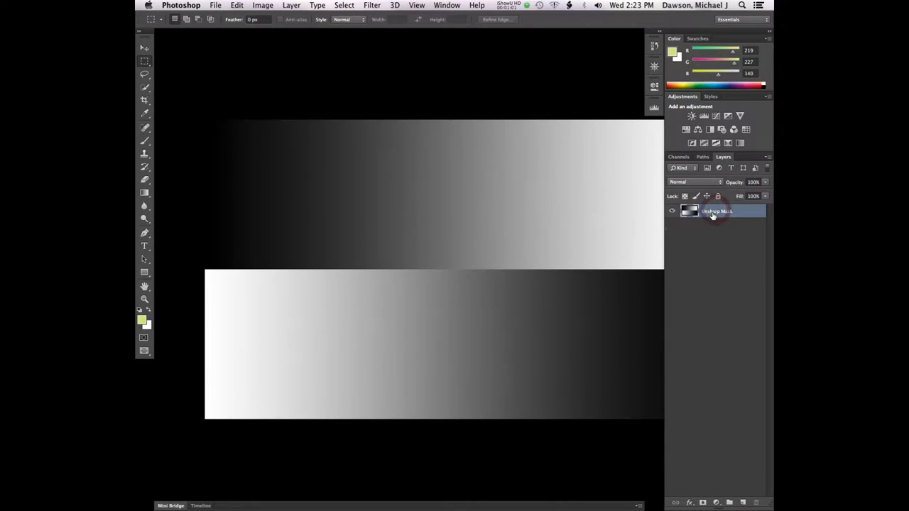
double_click(712, 212)
text(Background)
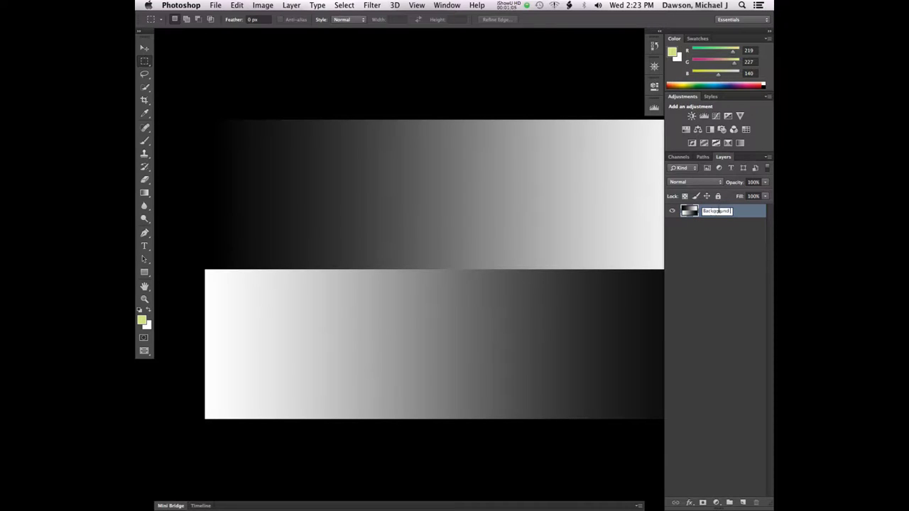
key(Return)
click(718, 196)
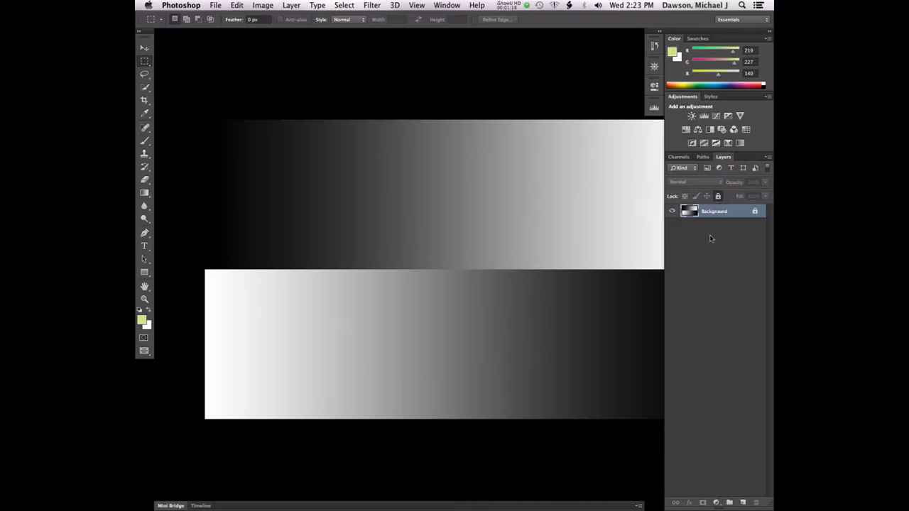
Duplicate the Background layer with Cmd+J and name the copy 'unsharp mask'.
key(super+j)
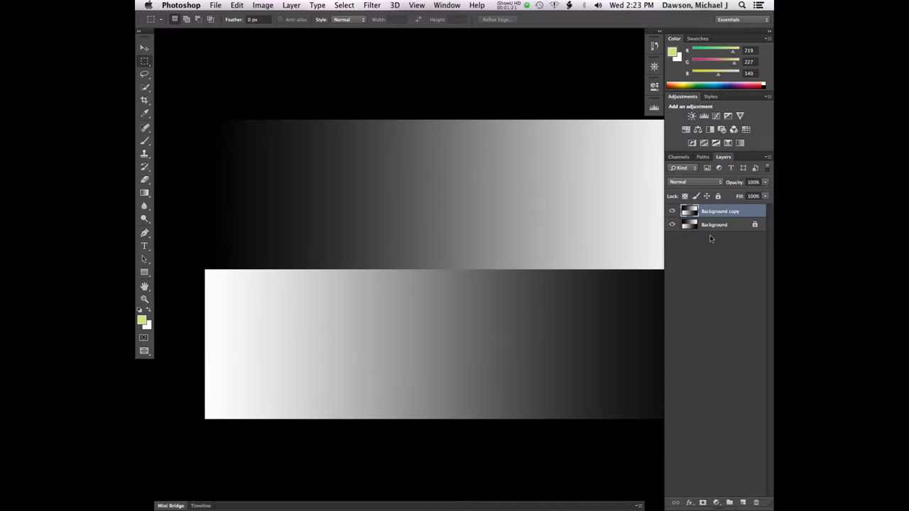
double_click(714, 213)
text(unsharp mask)
key(Return)
Collapse the side panels to icons and bring up the Filter > Sharpen submenu.
drag(568, 233, 524, 219)
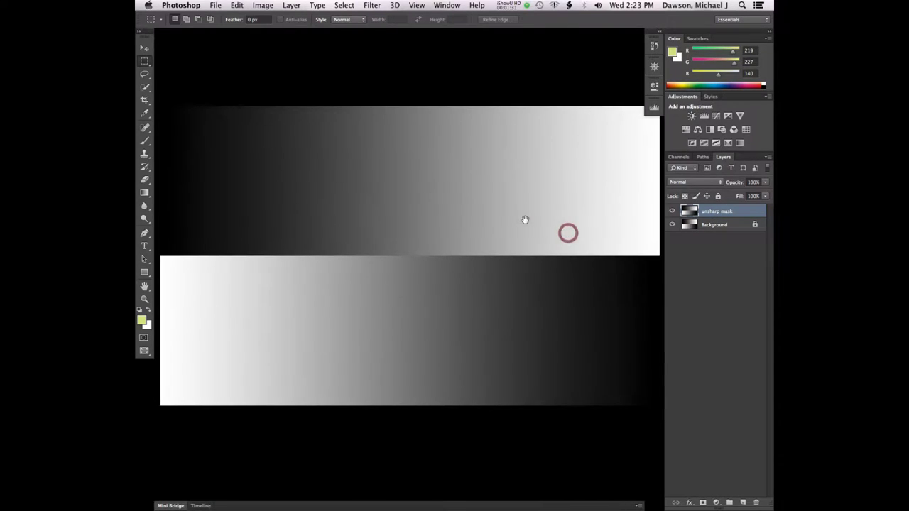
click(767, 33)
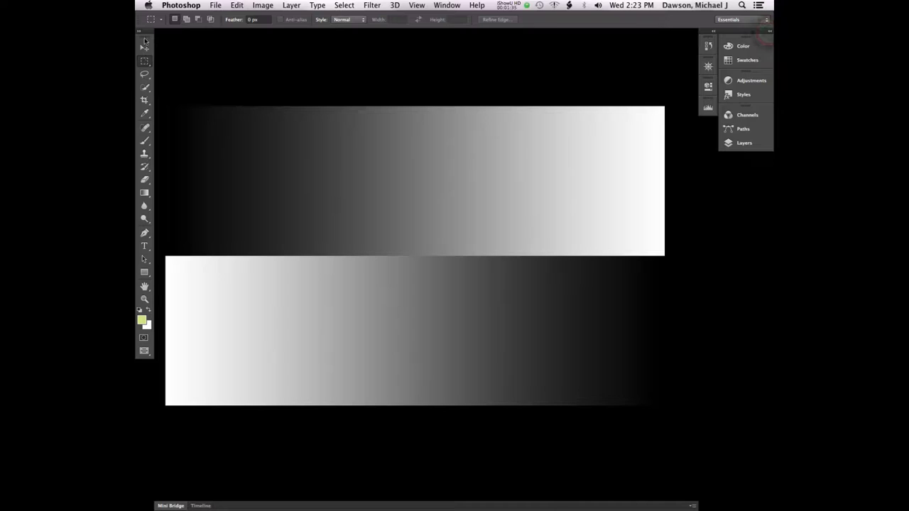
click(742, 144)
click(742, 143)
click(371, 6)
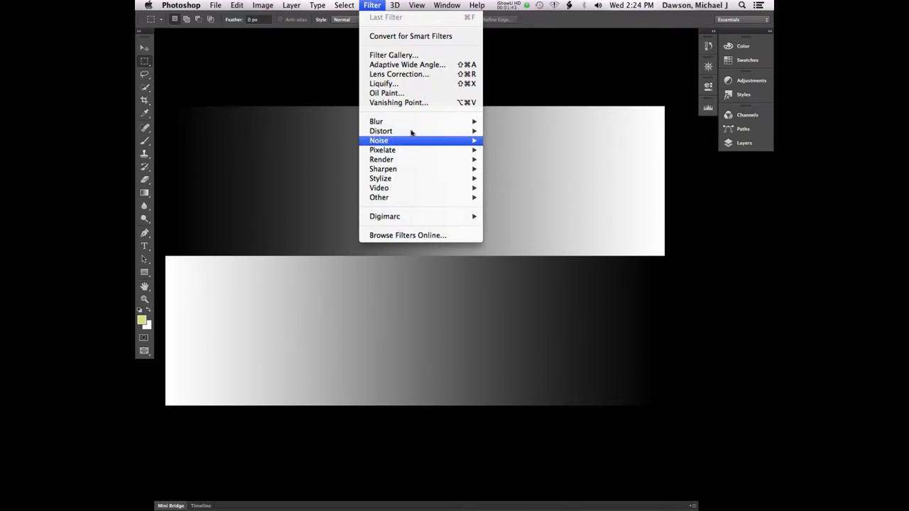
mouse_move(410, 169)
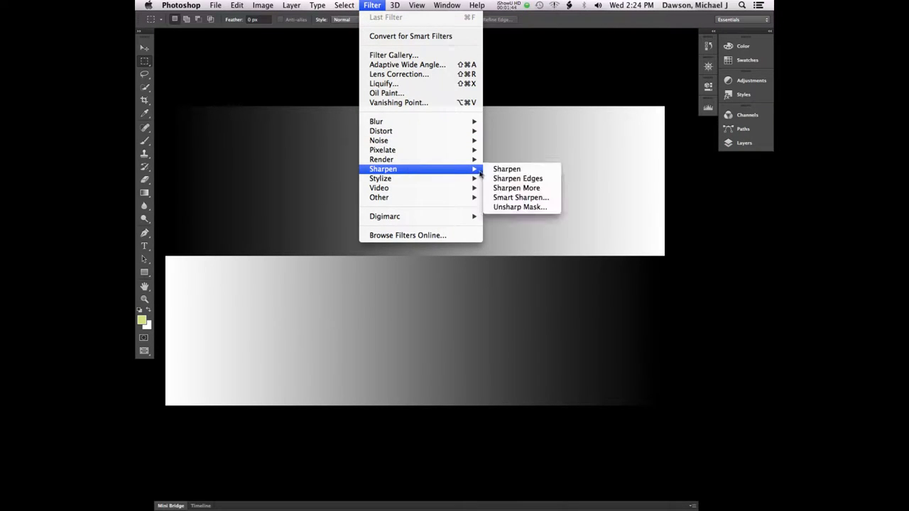
Open Unsharp Mask, zoom in on the gradient edge, and raise Amount to 500%.
click(509, 207)
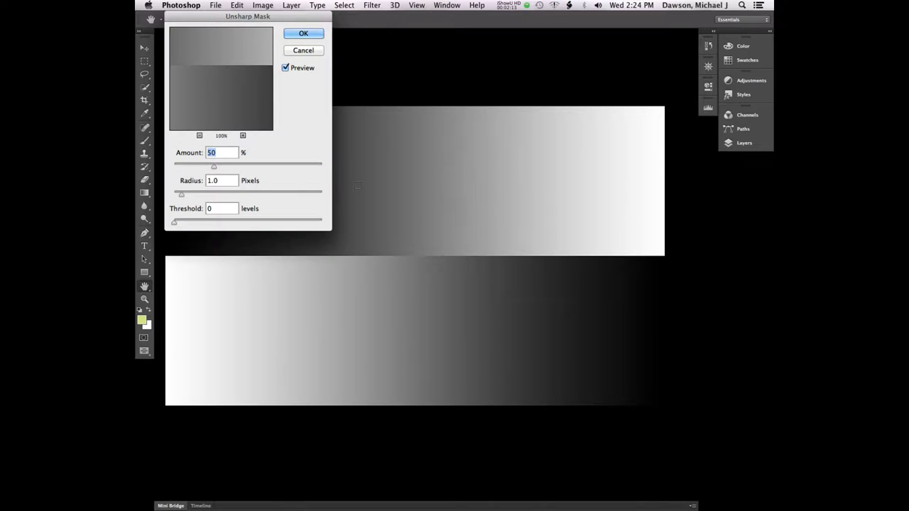
super+click(357, 186)
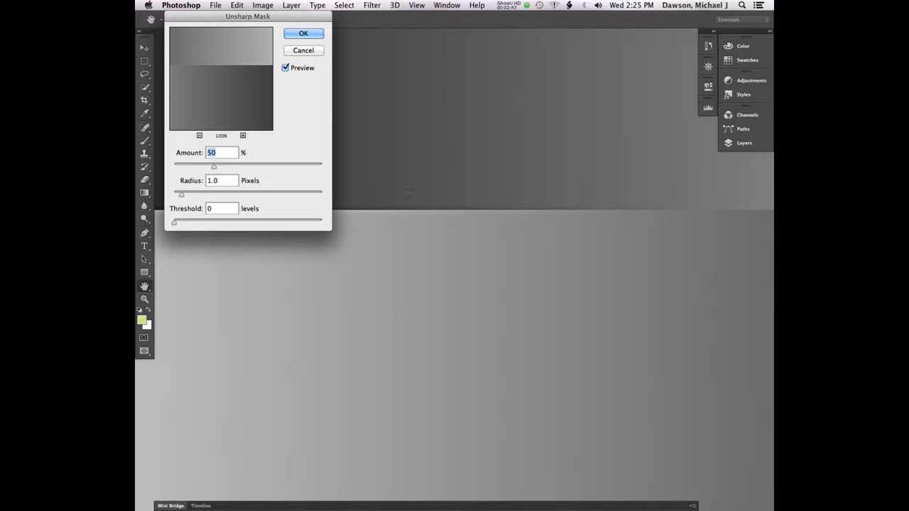
drag(214, 166, 332, 162)
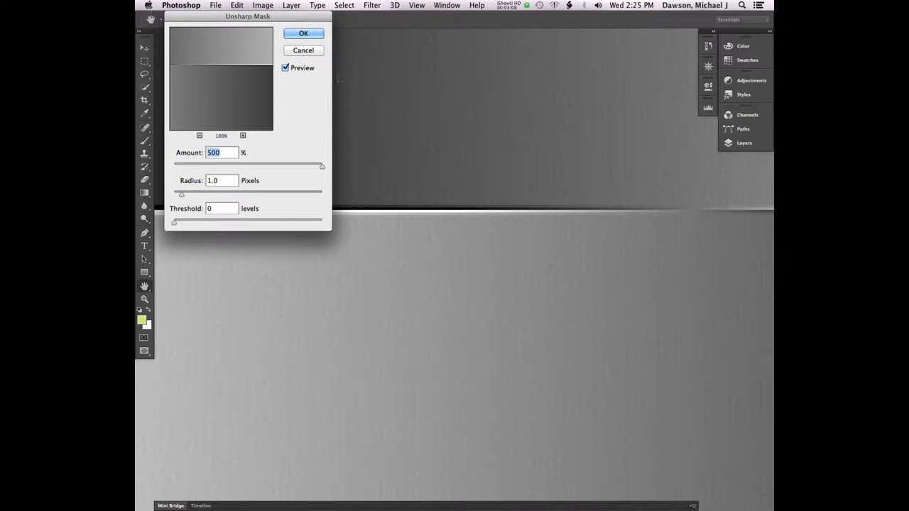
click(285, 68)
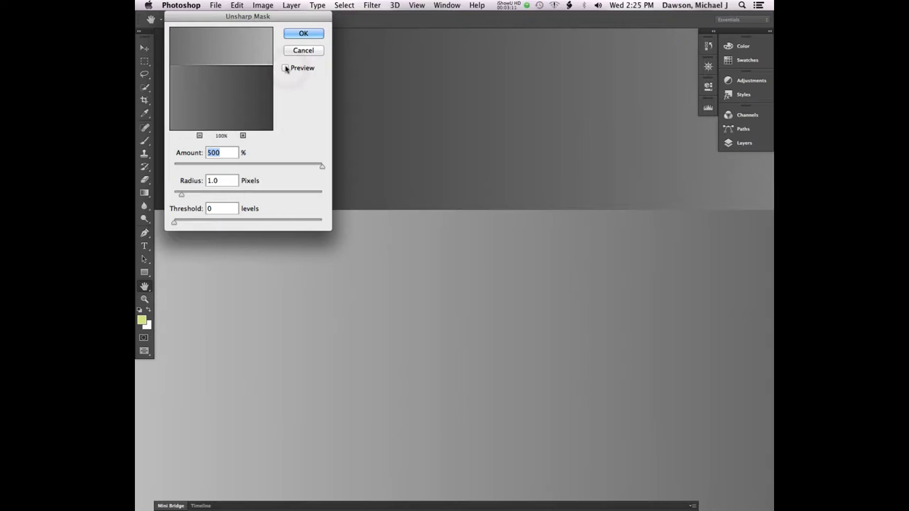
click(285, 67)
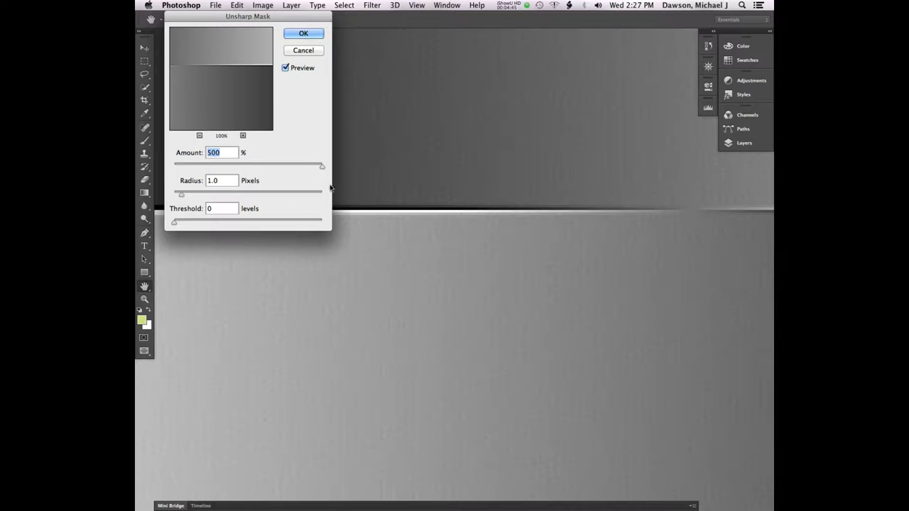
mouse_move(322, 166)
mouse_down()
mouse_move(261, 168)
mouse_move(325, 168)
mouse_up()
click(197, 165)
drag(196, 167, 324, 165)
Try Unsharp Mask Threshold values up to 255 levels, then bring it back down to 10.
drag(176, 225, 183, 224)
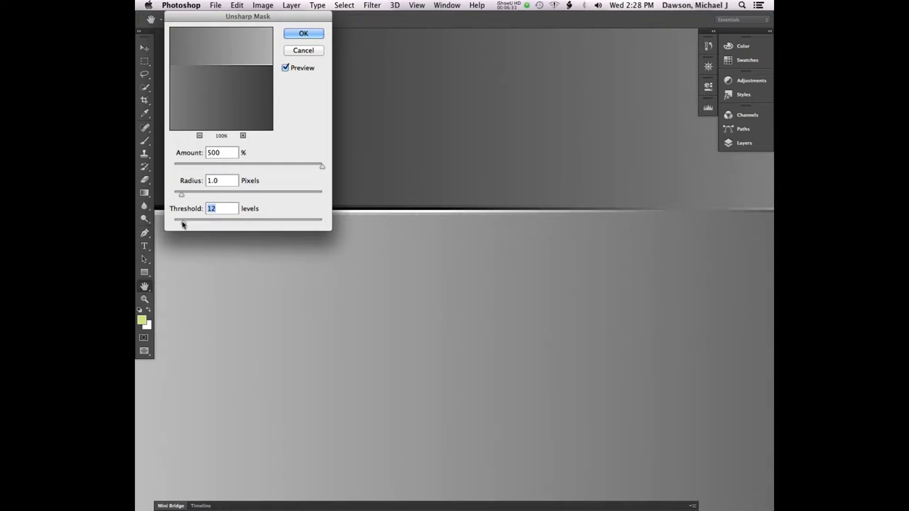
drag(184, 222, 248, 224)
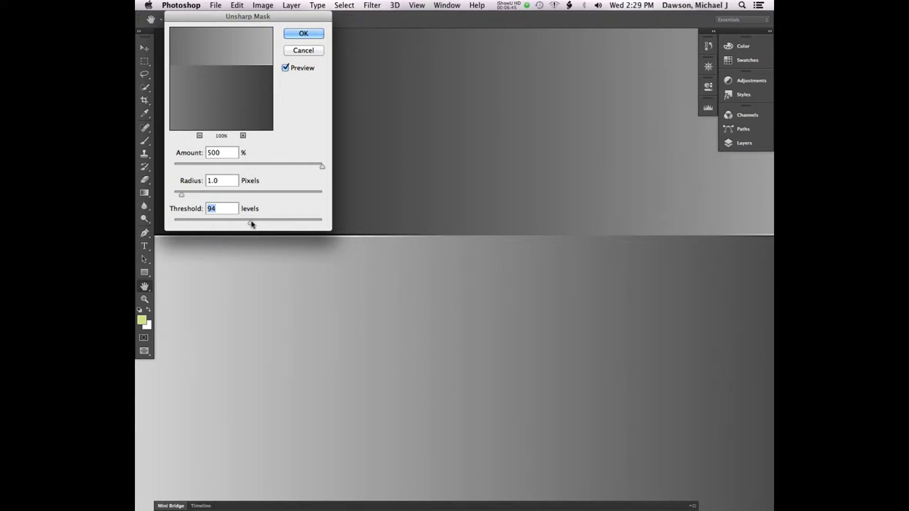
mouse_move(251, 224)
mouse_down()
mouse_move(307, 224)
mouse_move(261, 223)
mouse_up()
drag(182, 194, 224, 197)
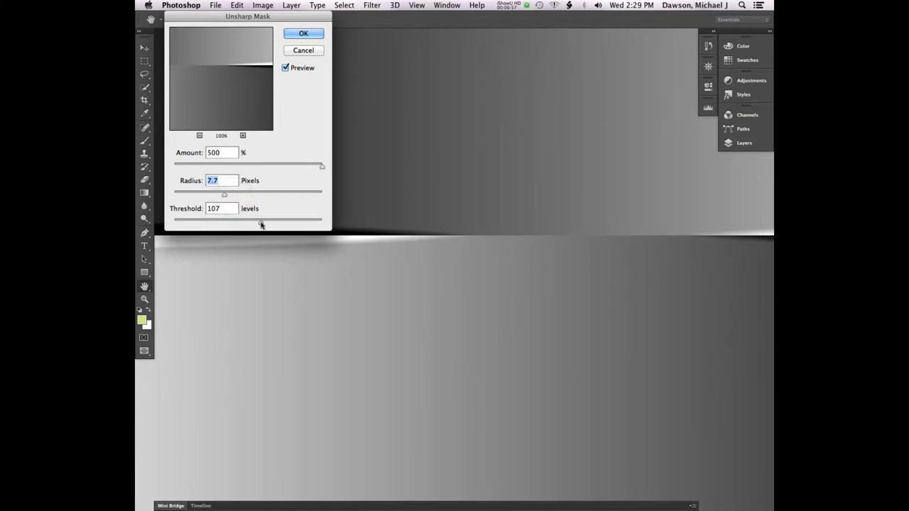
drag(261, 225, 312, 221)
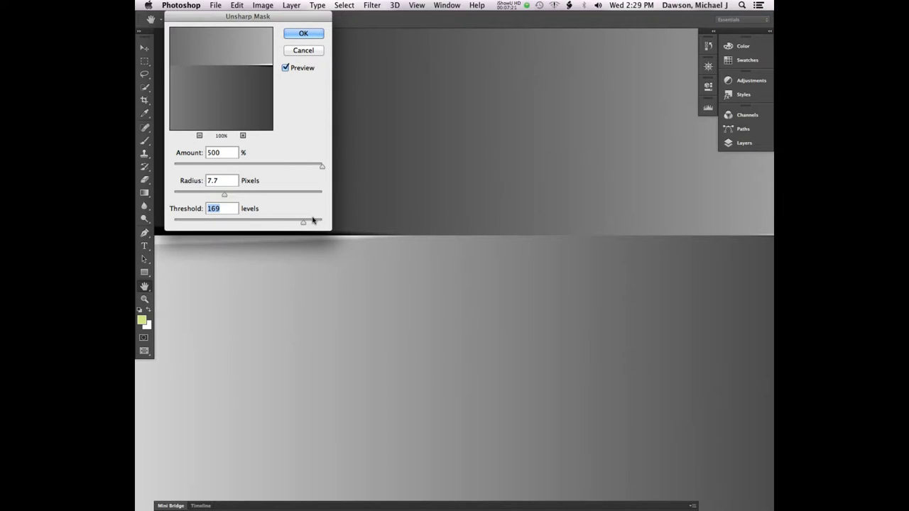
click(304, 223)
mouse_move(304, 223)
mouse_down()
mouse_move(315, 221)
mouse_move(306, 229)
mouse_up()
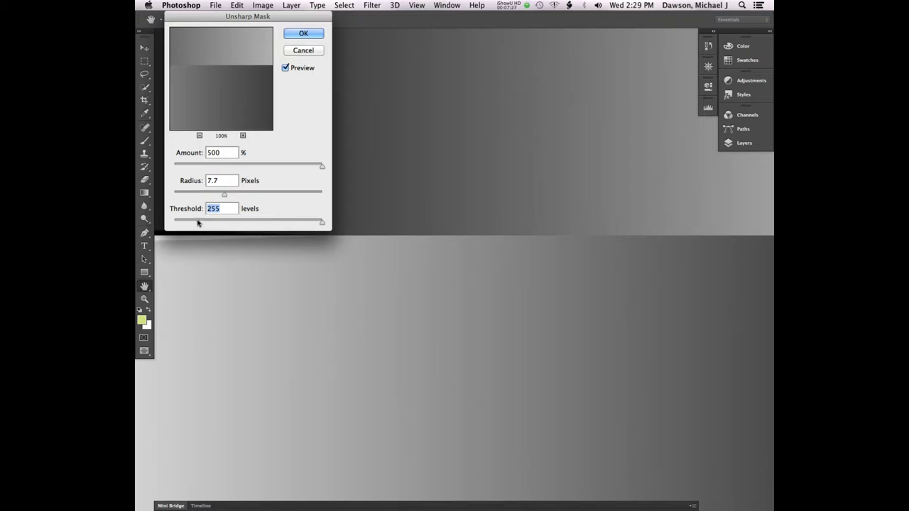
drag(197, 220, 191, 196)
Keep Threshold at 10 and take the Radius down near 1, then up to 3.1 pixels.
click(186, 193)
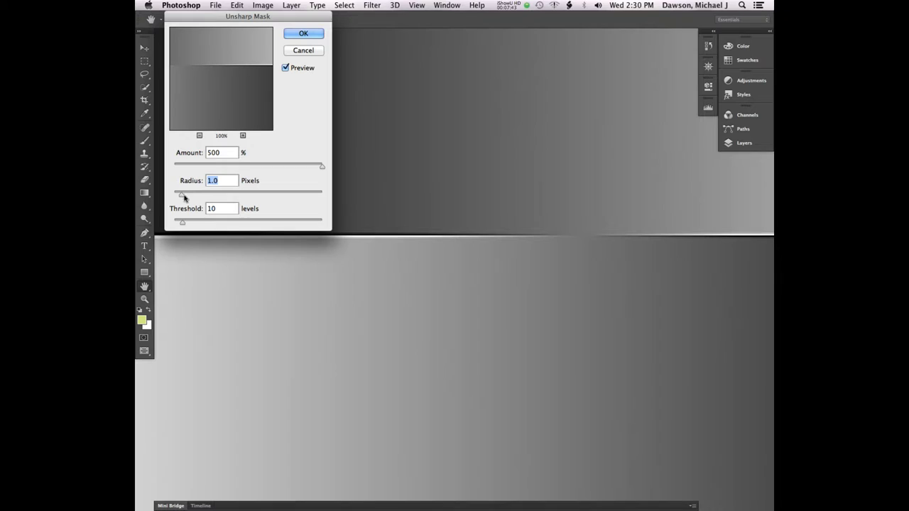
drag(184, 196, 198, 197)
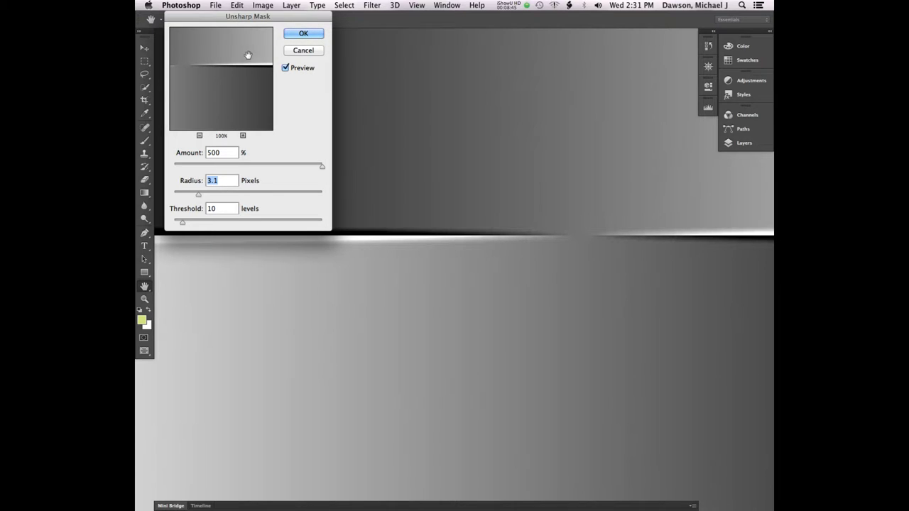
Enter Unsharp Mask values Amount 150%, Radius 6 pixels and Threshold 3 levels.
click(217, 166)
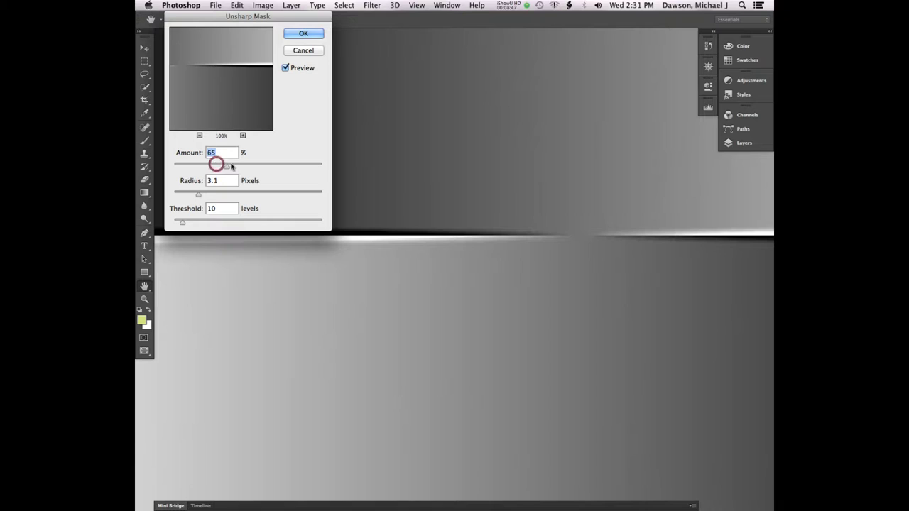
double_click(219, 150)
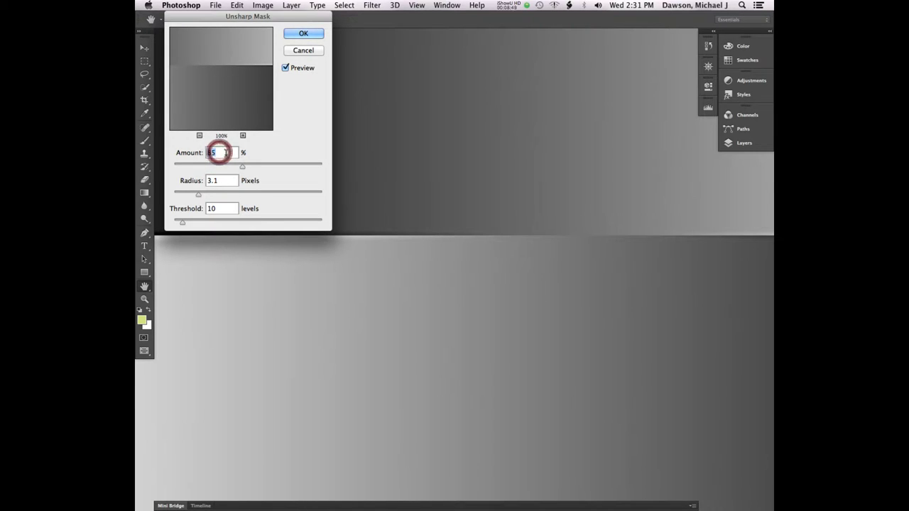
text(150)
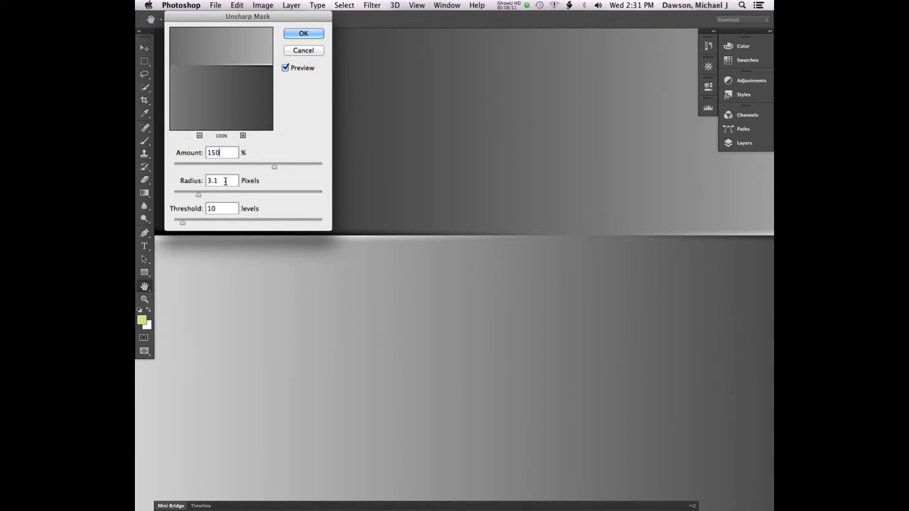
double_click(224, 181)
text(6)
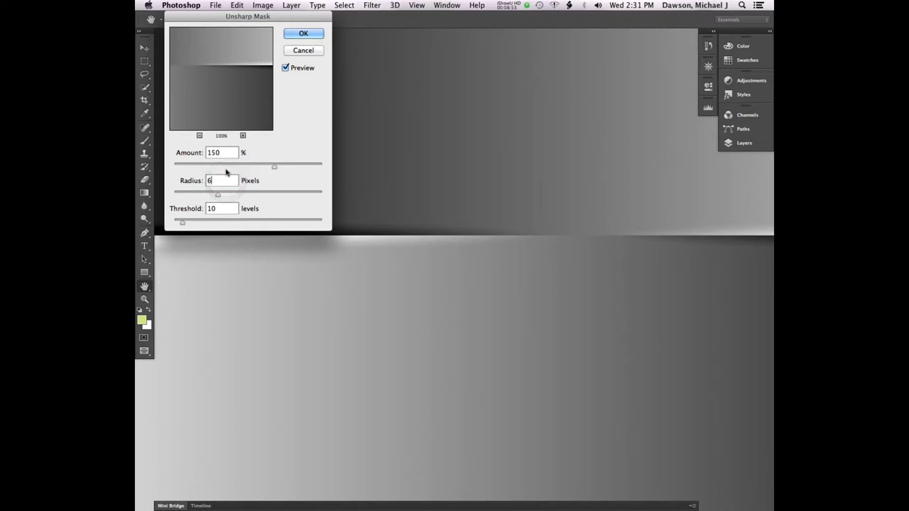
key(Tab)
text(3)
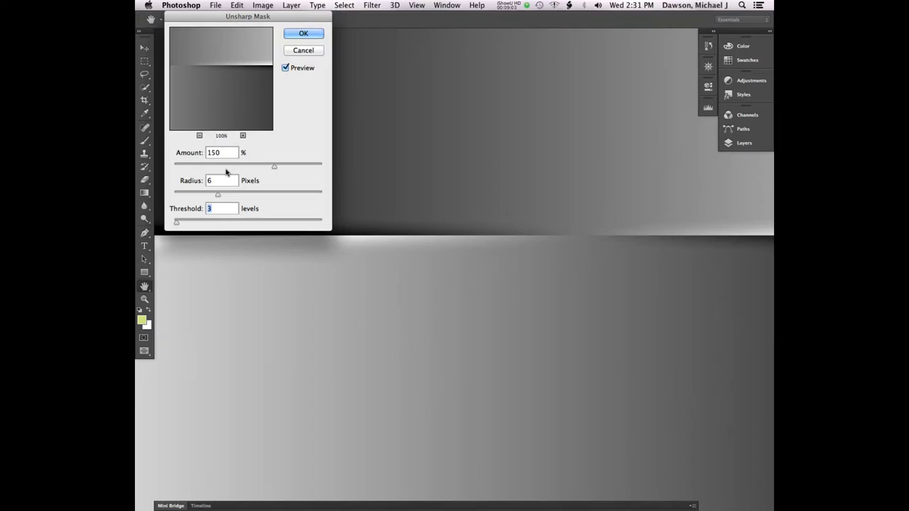
Apply the Unsharp Mask and select the Background layer in the Layers panel.
key(Return)
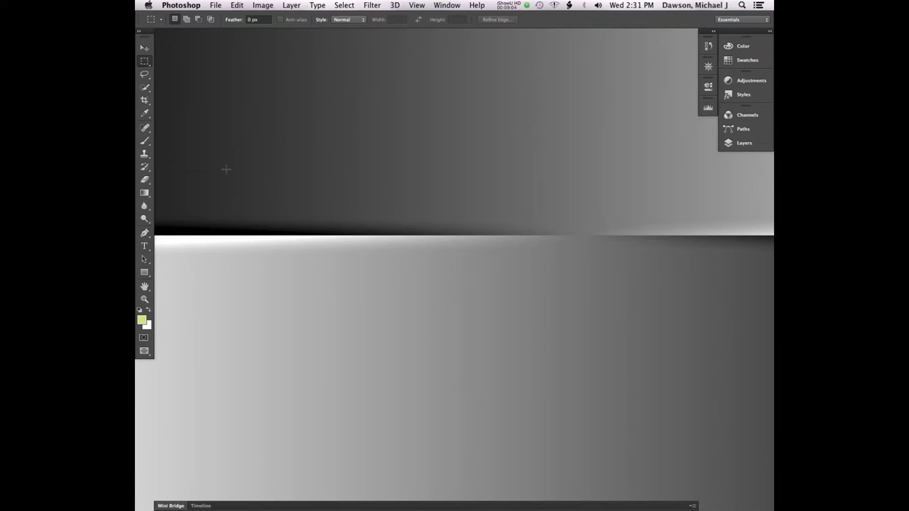
click(743, 142)
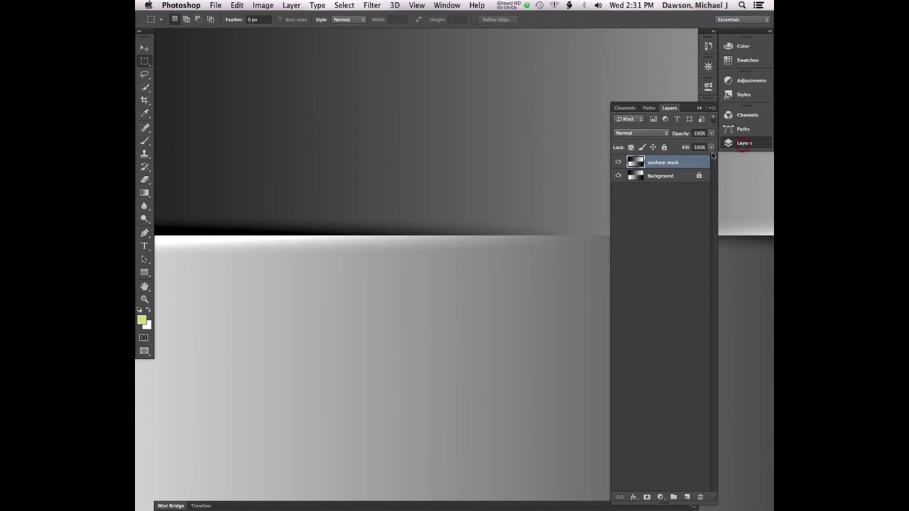
click(676, 178)
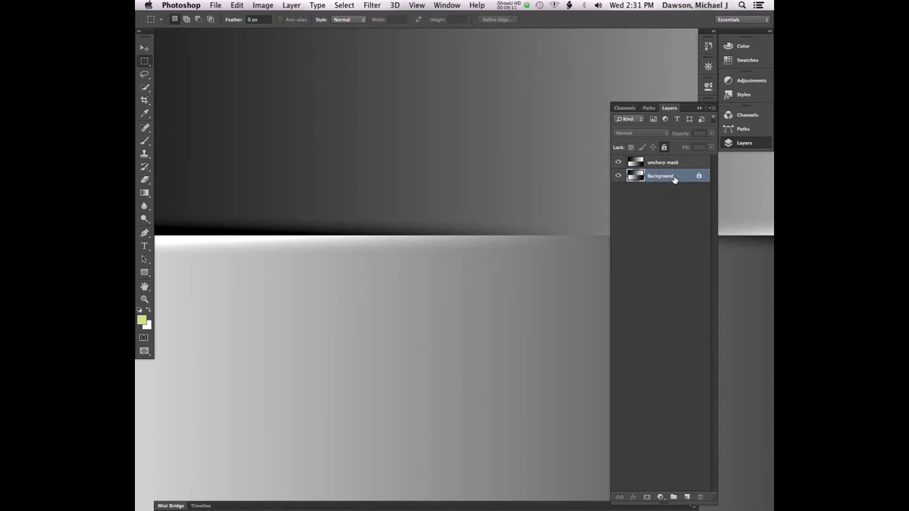
Duplicate the Background layer and name the copy 'smart sharpen'.
key(super+j)
double_click(669, 179)
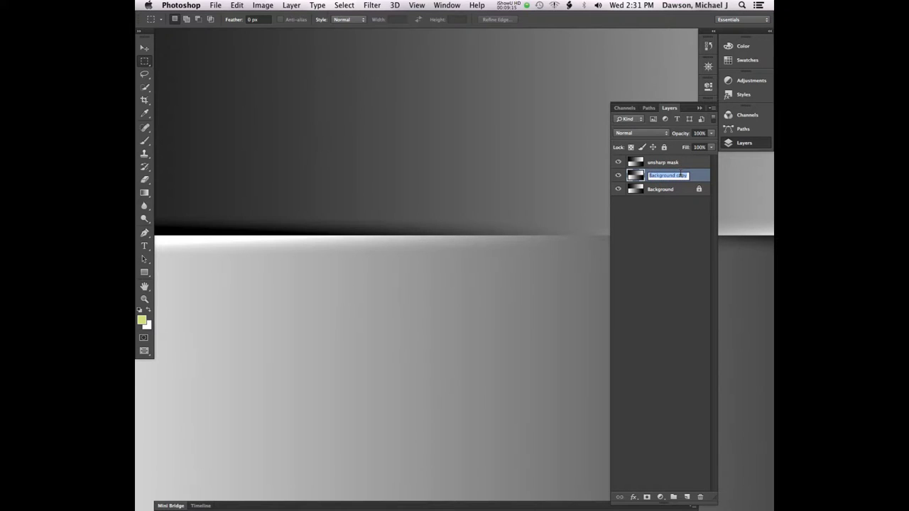
text(smart sharpen)
key(Return)
click(675, 189)
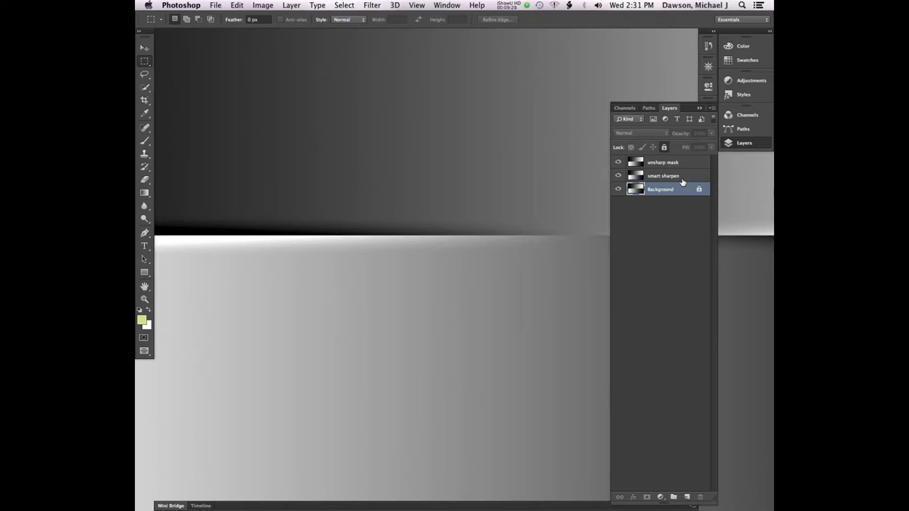
Select the 'smart sharpen' layer in the Layers panel.
click(684, 180)
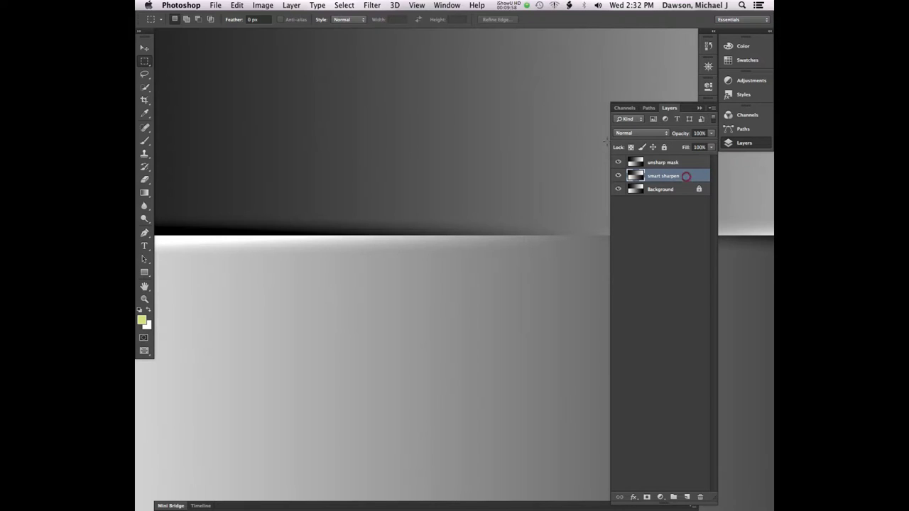
Open Filter > Sharpen > Smart Sharpen for the smart sharpen layer.
click(369, 5)
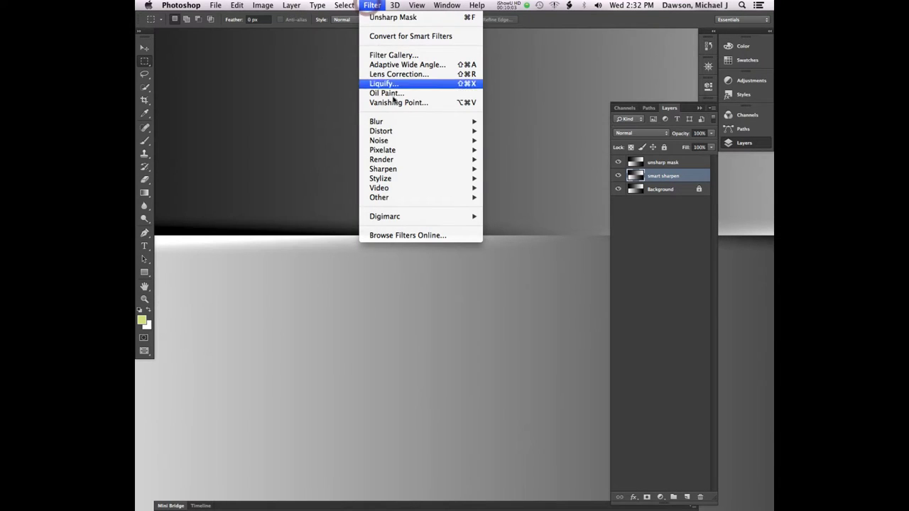
mouse_move(404, 169)
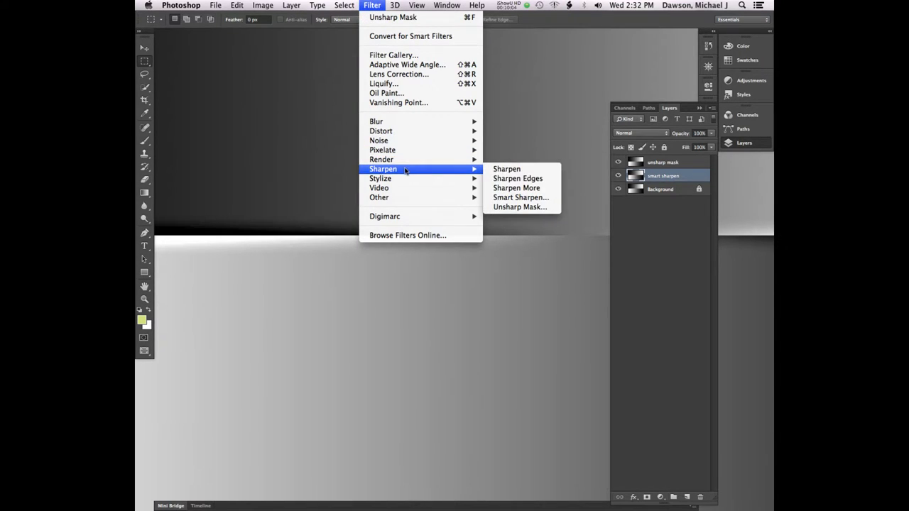
click(504, 198)
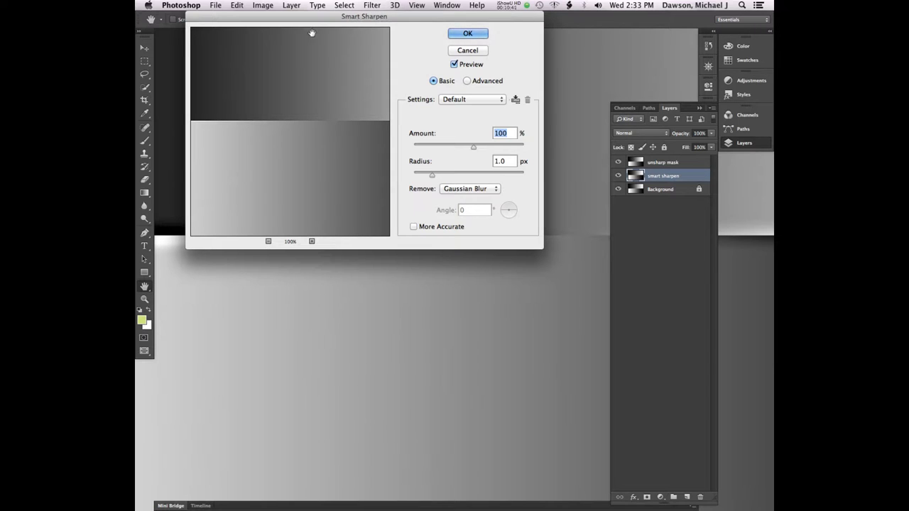
Set Smart Sharpen Amount to 500% and Radius to 2.0 px.
drag(481, 17, 497, 18)
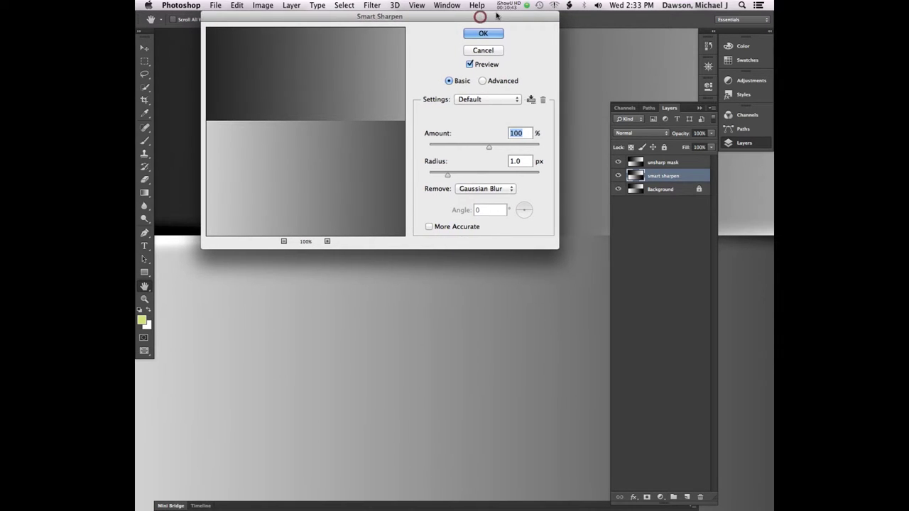
drag(490, 146, 543, 147)
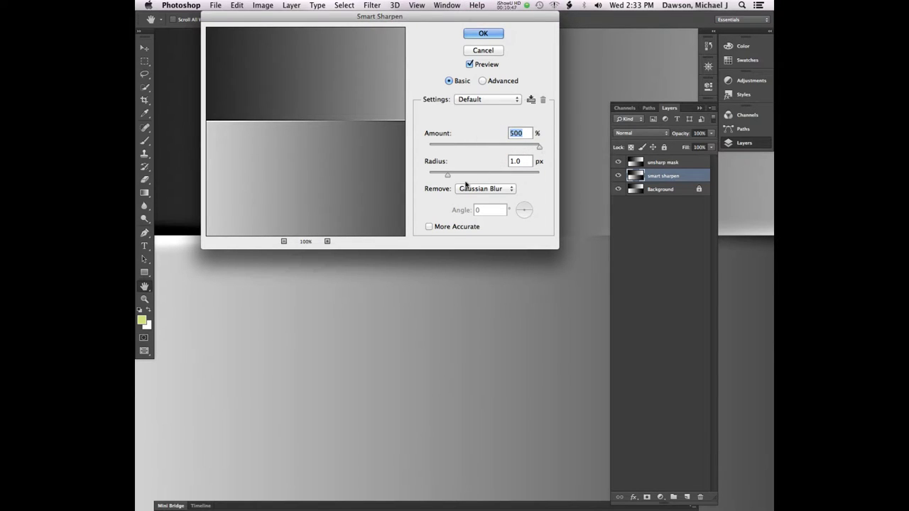
mouse_move(449, 175)
mouse_down()
mouse_move(474, 173)
mouse_move(455, 176)
mouse_up()
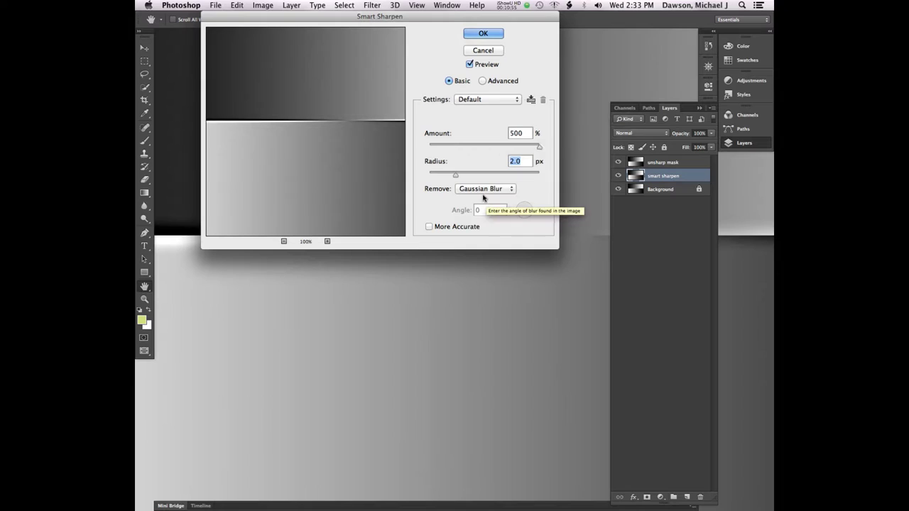
Switch the Remove option from Gaussian Blur to Lens Blur.
click(481, 192)
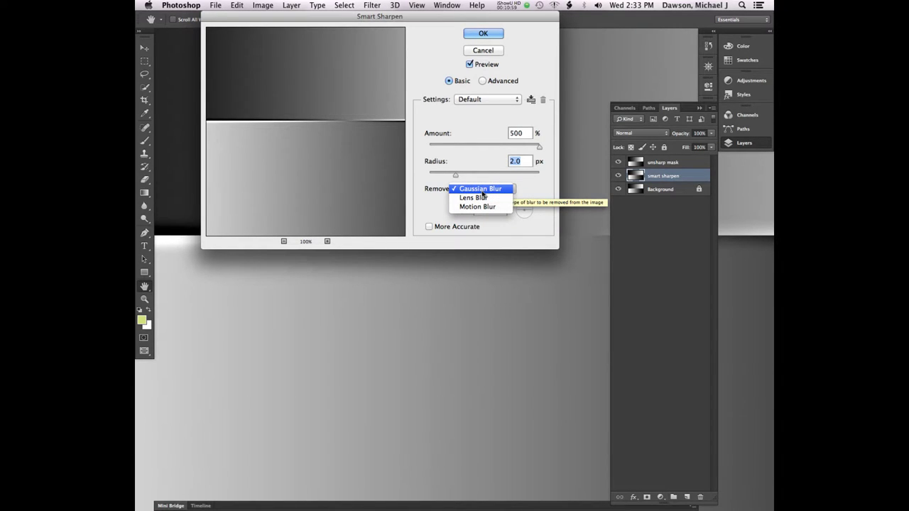
click(418, 189)
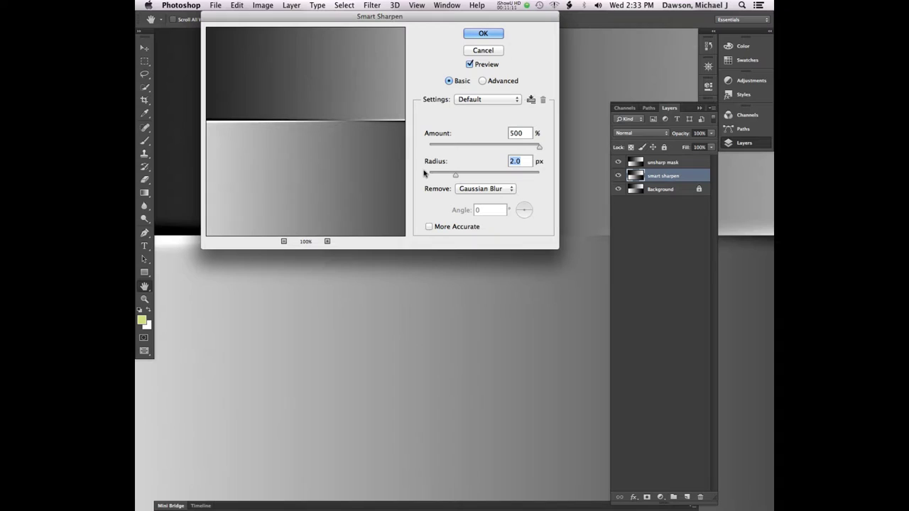
click(496, 188)
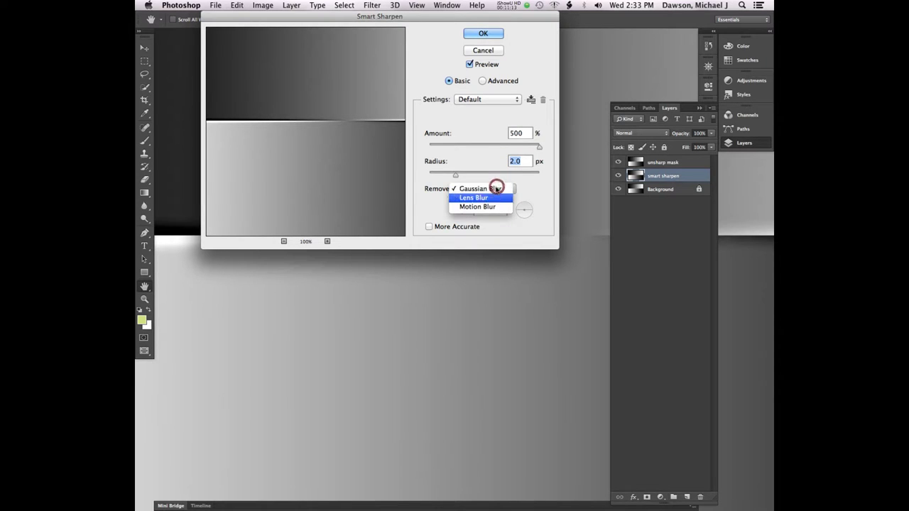
click(496, 188)
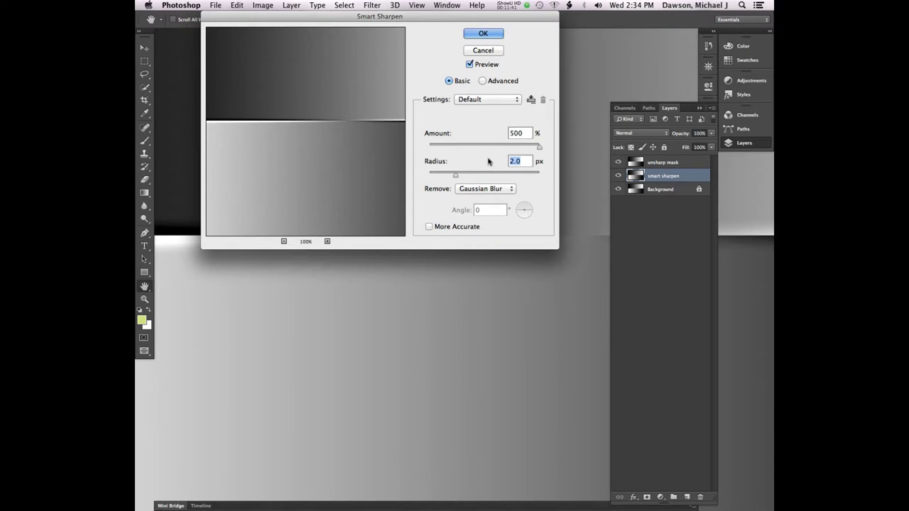
click(487, 188)
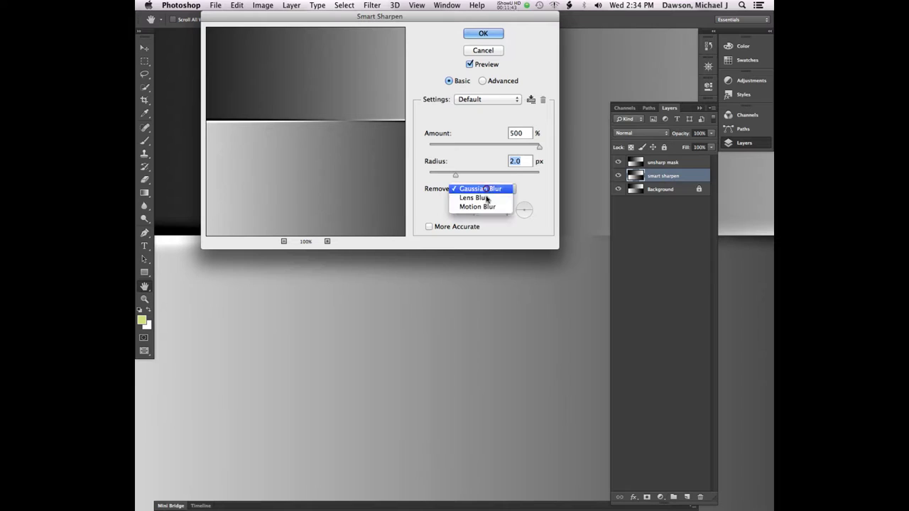
click(485, 198)
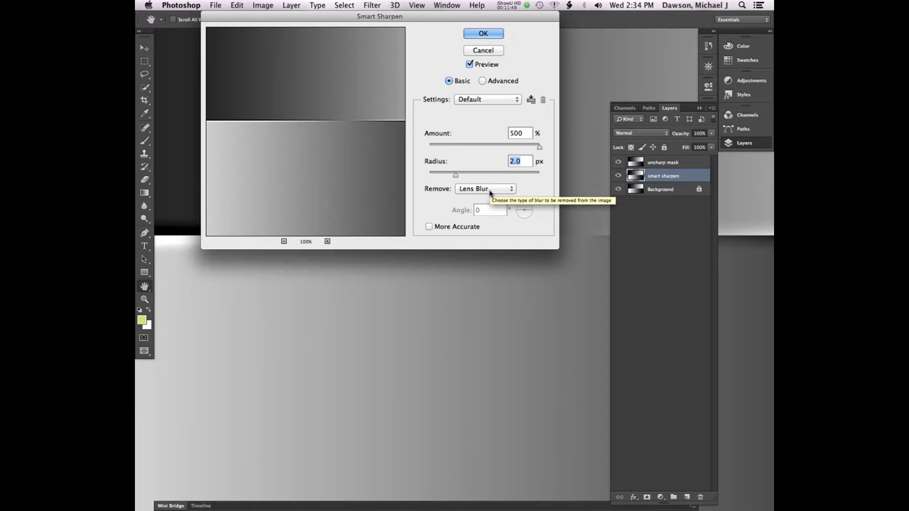
Reset Smart Sharpen to Default, set Remove to Lens Blur and Amount to 500%.
click(444, 227)
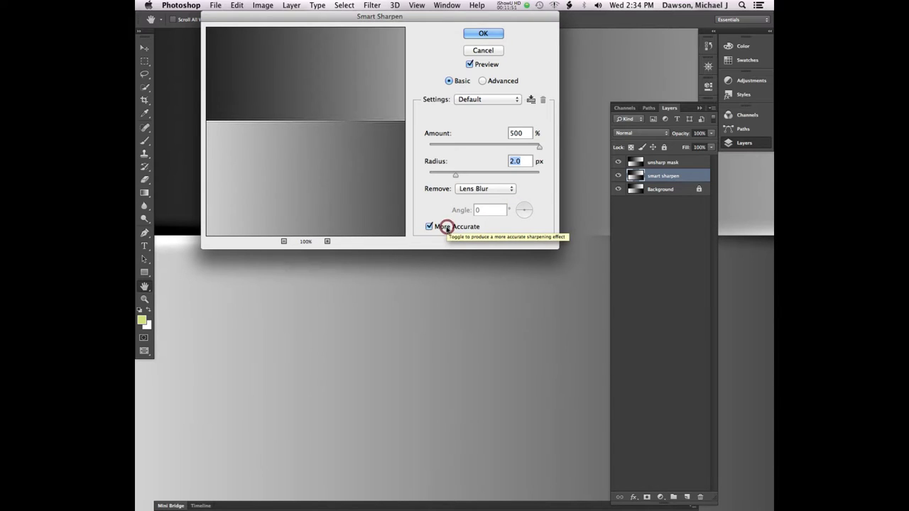
click(446, 228)
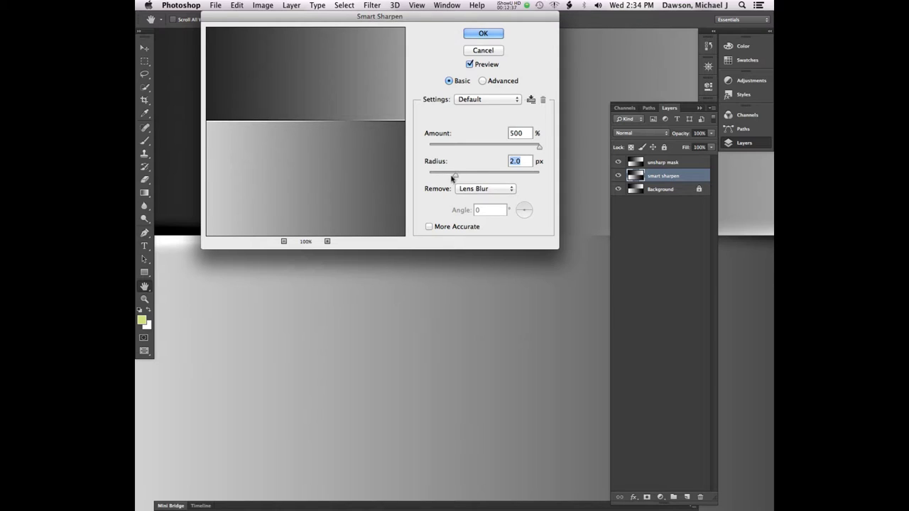
click(483, 104)
click(481, 104)
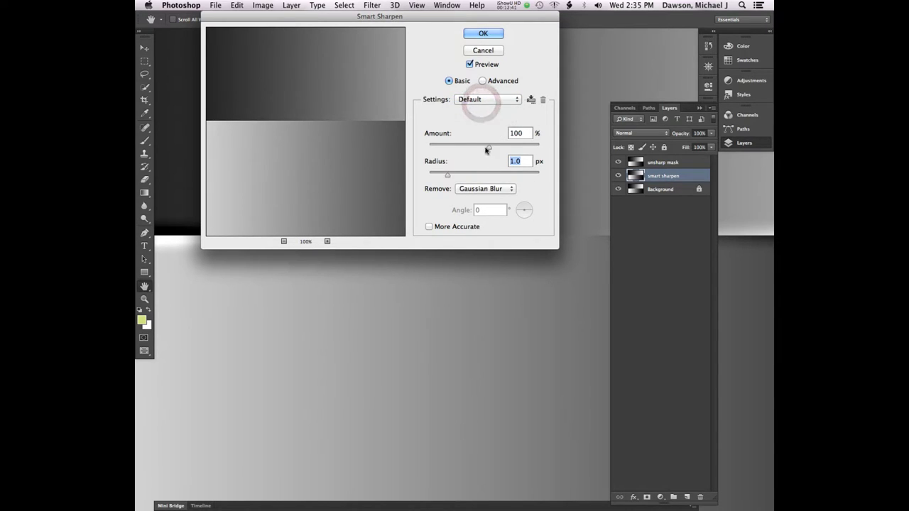
click(490, 147)
click(482, 190)
click(480, 193)
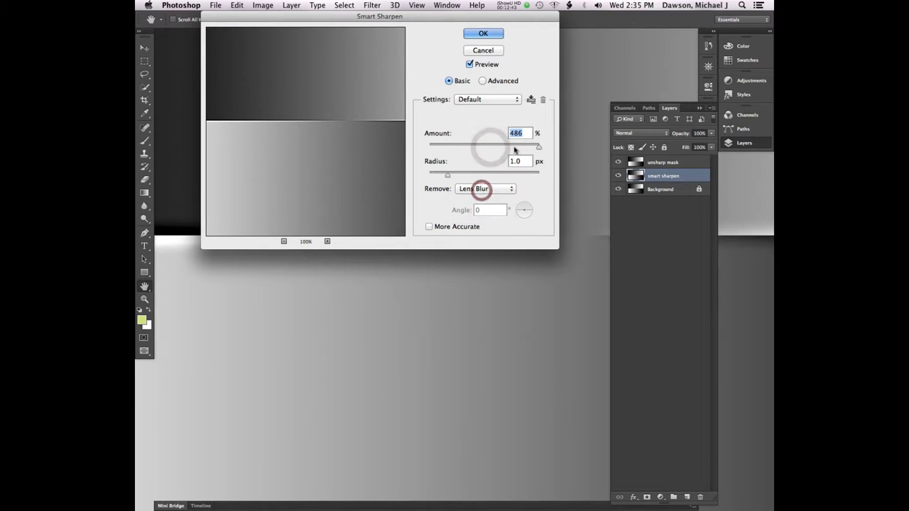
click(541, 146)
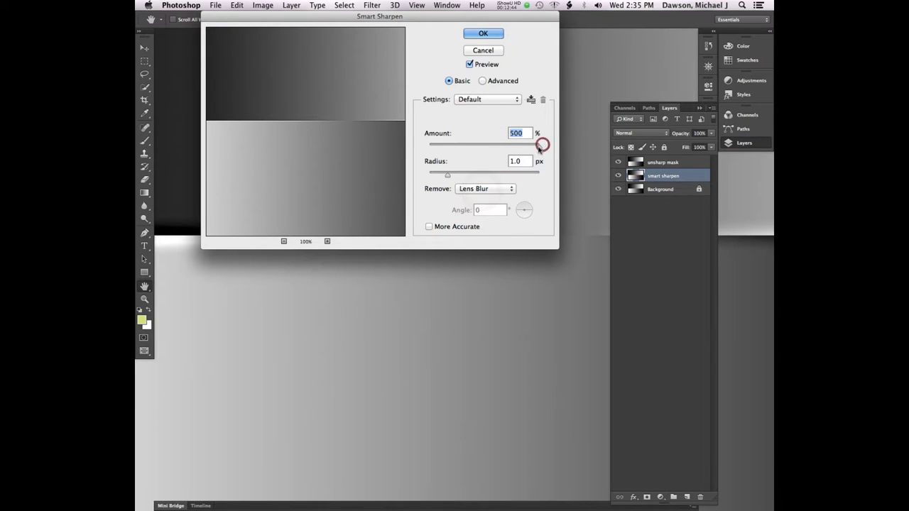
Check the advanced Shadow fade controls, return to Basic, and apply Smart Sharpen at 500%, 1.0 px.
click(485, 81)
click(453, 115)
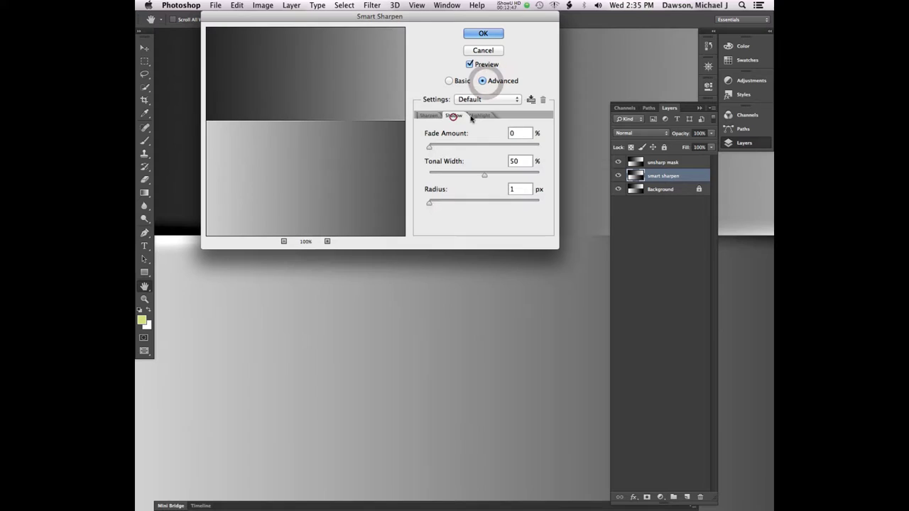
click(434, 115)
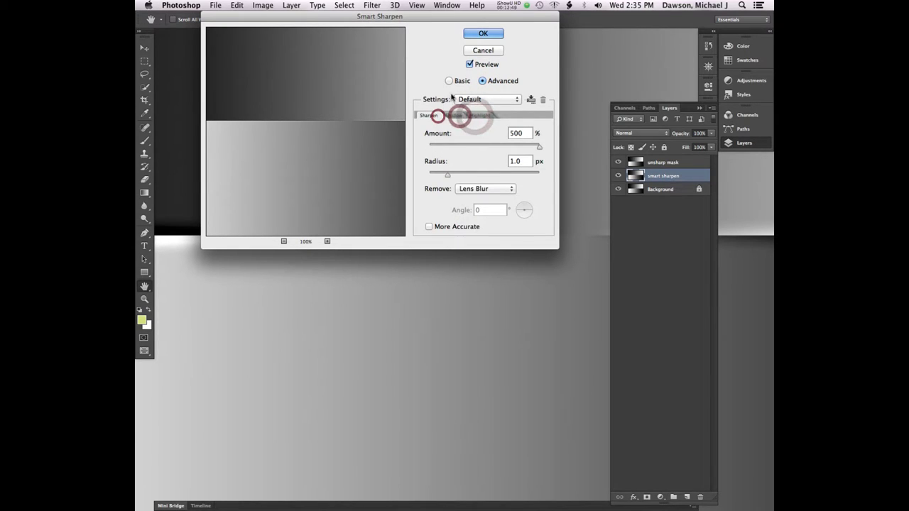
click(448, 81)
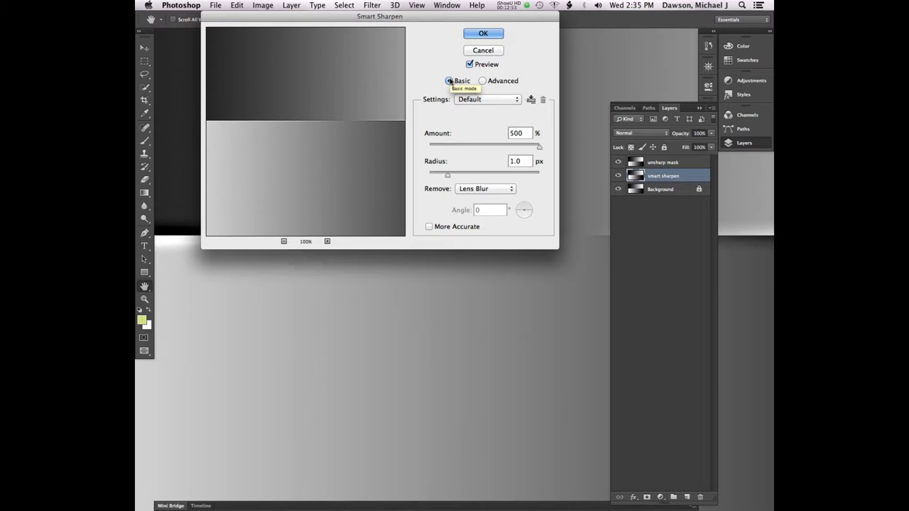
click(474, 35)
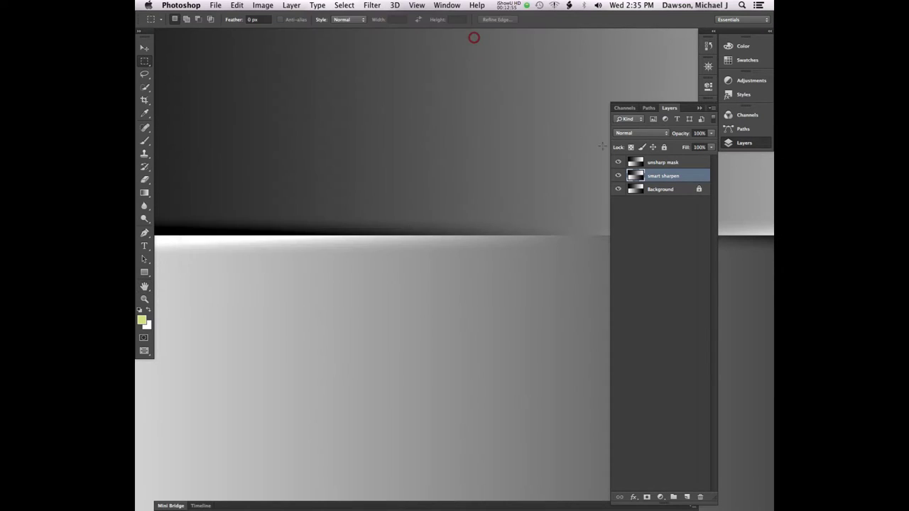
Duplicate the Background layer with Cmd+J and rename the copy 'High pass'.
click(646, 189)
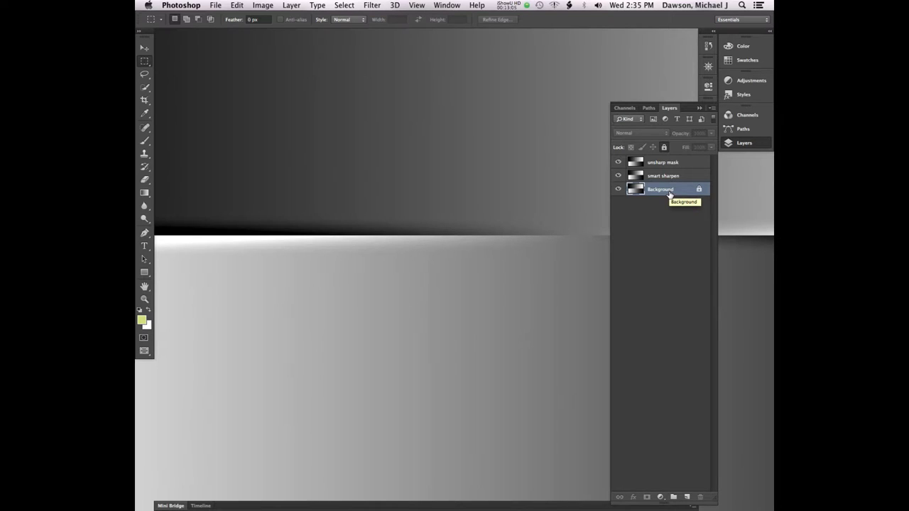
key(super+j)
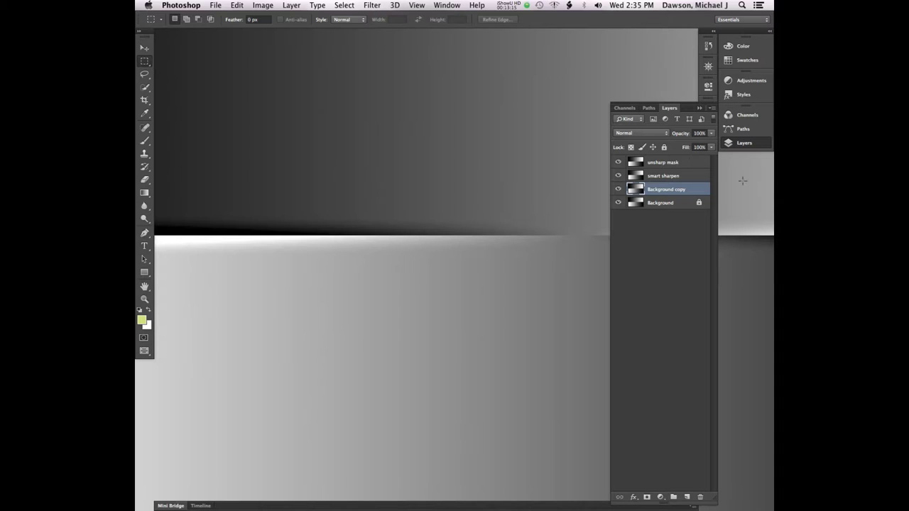
double_click(676, 189)
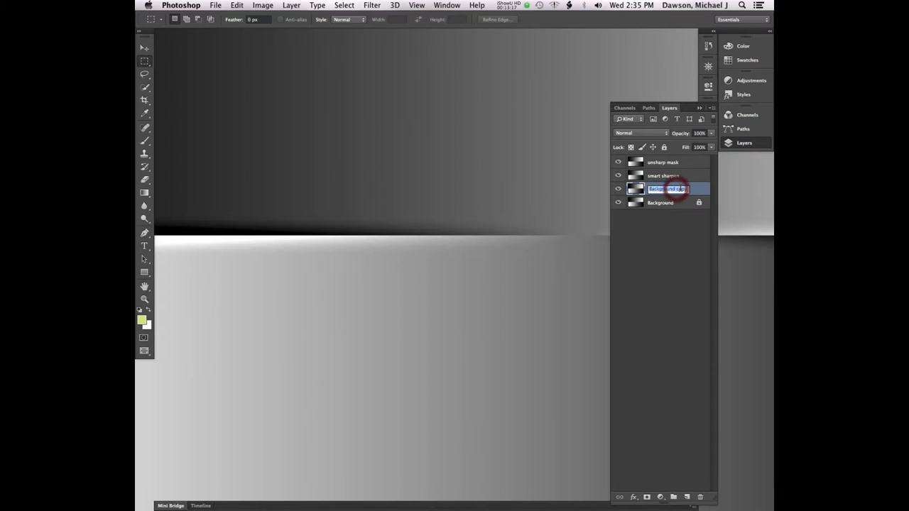
text(High pass)
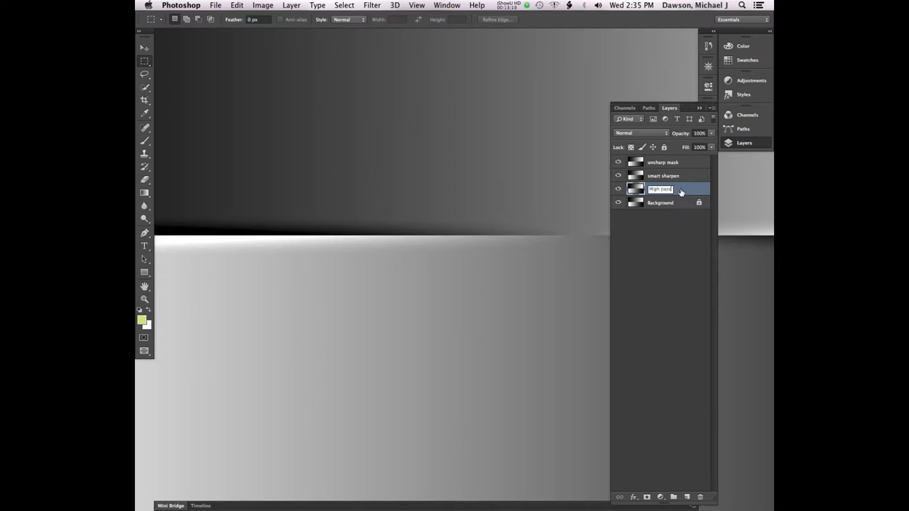
key(Return)
Run Filter > Other > High Pass on the High pass layer with Radius 10.0 pixels.
click(372, 5)
mouse_move(398, 197)
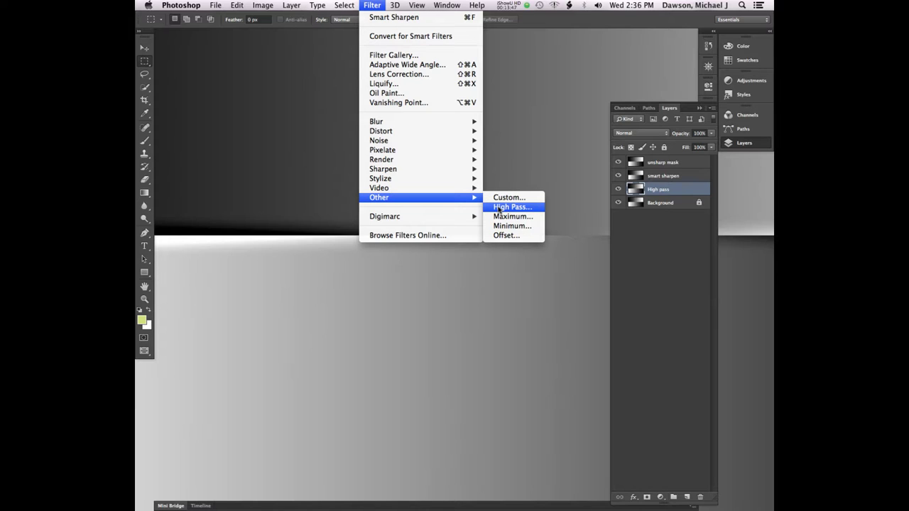
click(499, 207)
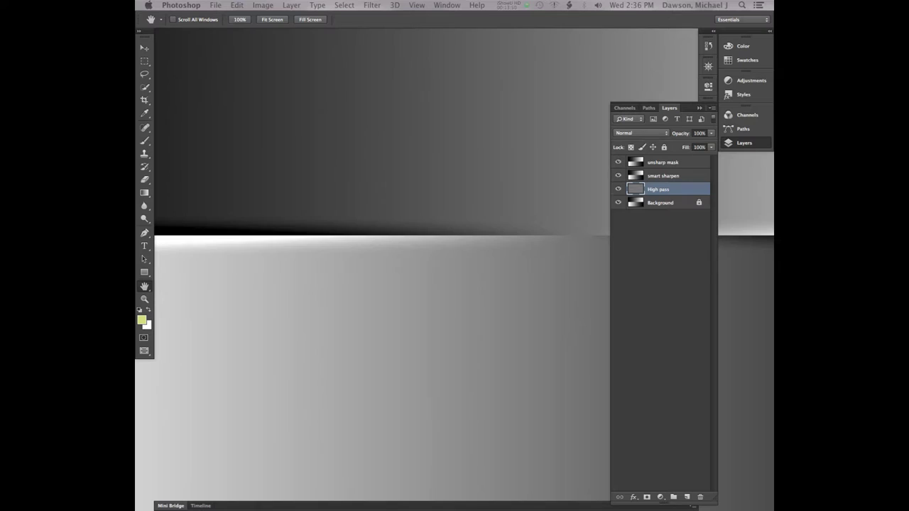
drag(306, 223, 348, 255)
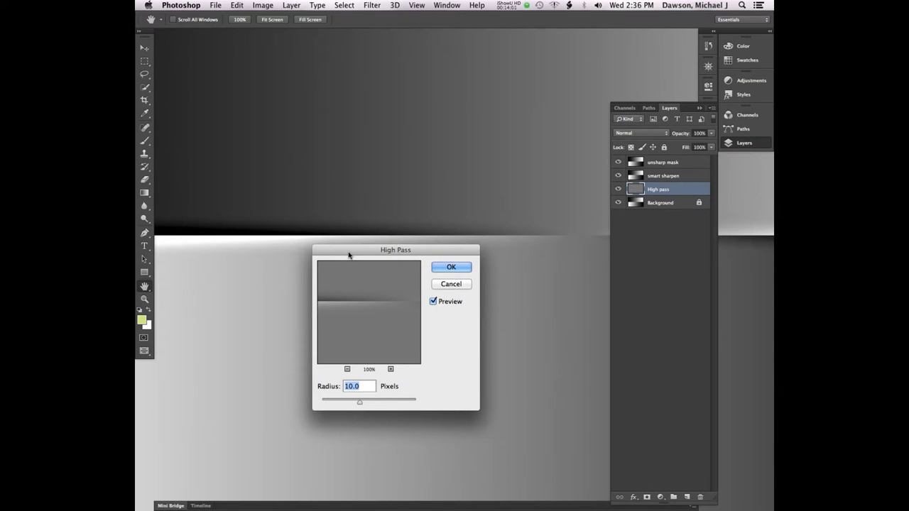
drag(348, 254, 338, 144)
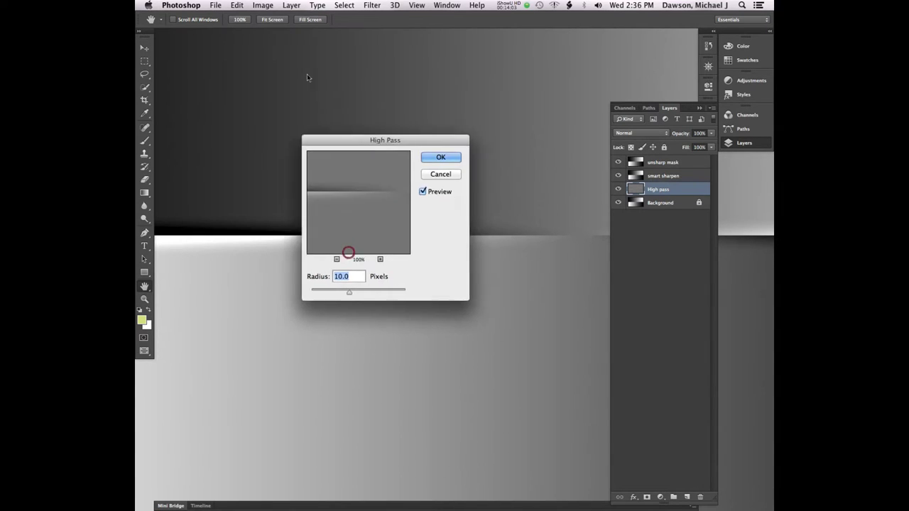
drag(308, 77, 286, 56)
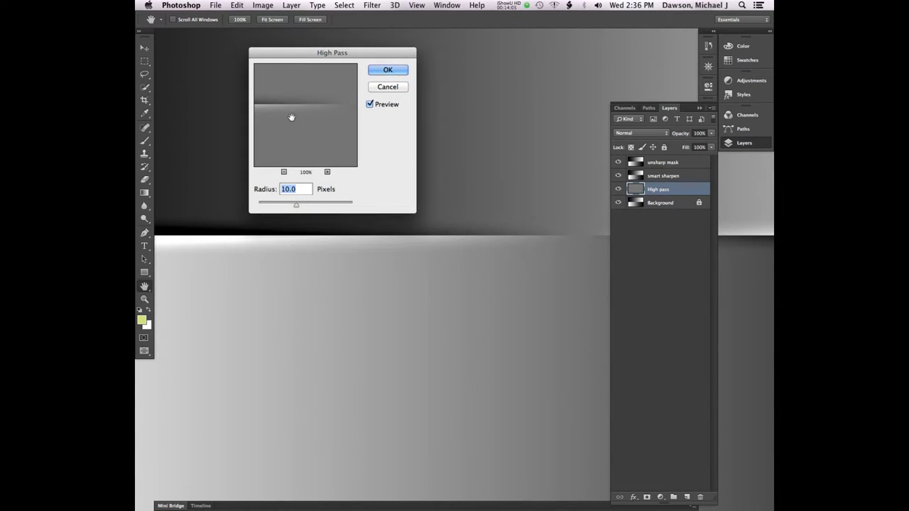
drag(291, 117, 328, 123)
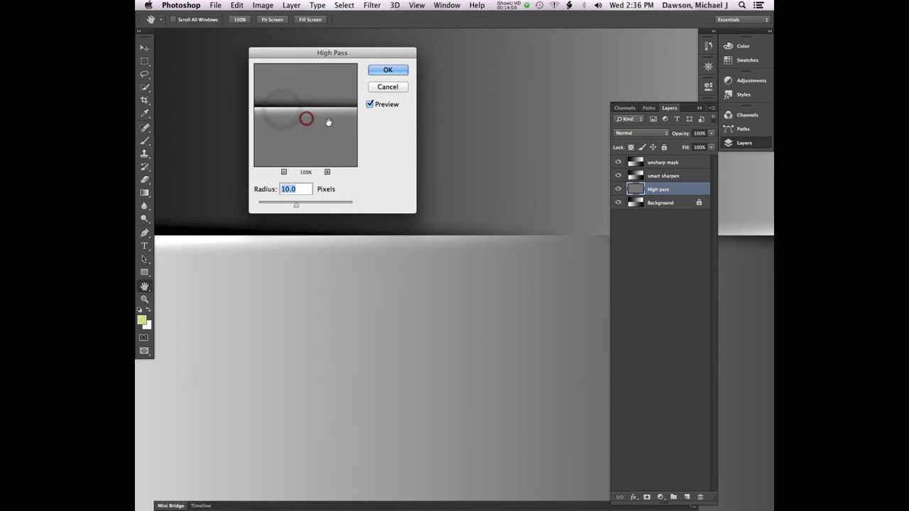
click(375, 70)
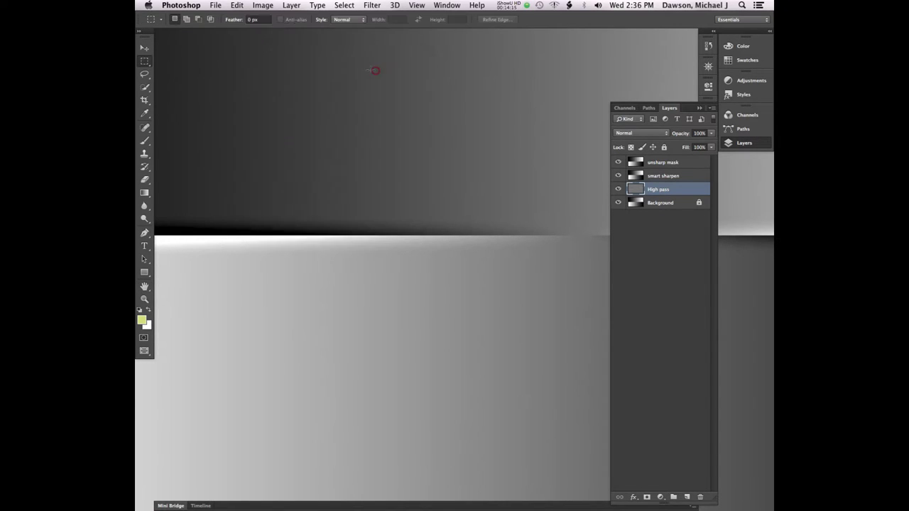
Hide the unsharp mask and smart sharpen layers and open the High pass blend mode list.
click(618, 176)
click(617, 163)
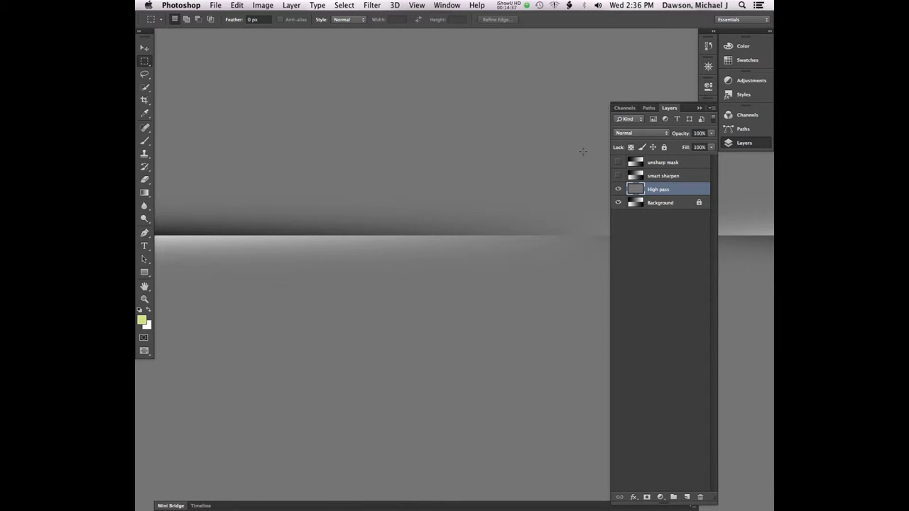
click(622, 134)
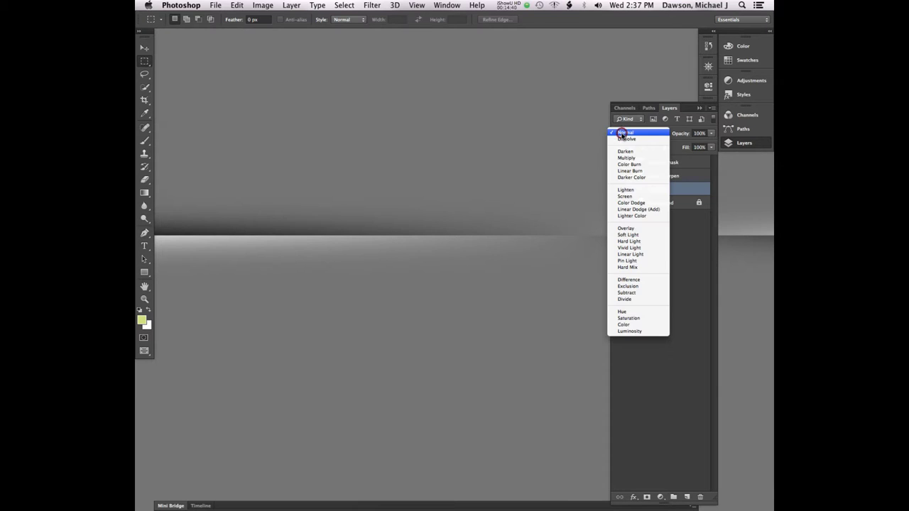
Set the High pass layer's blend mode to Soft Light.
click(631, 235)
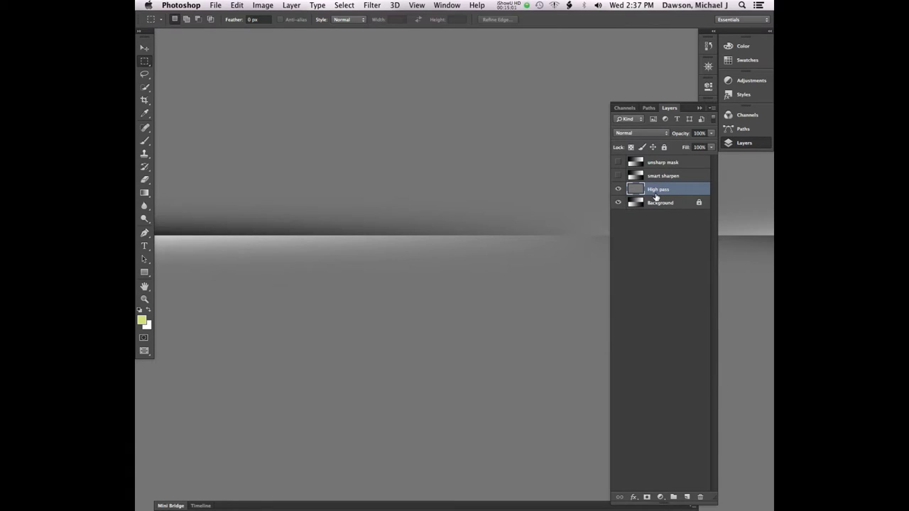
click(634, 134)
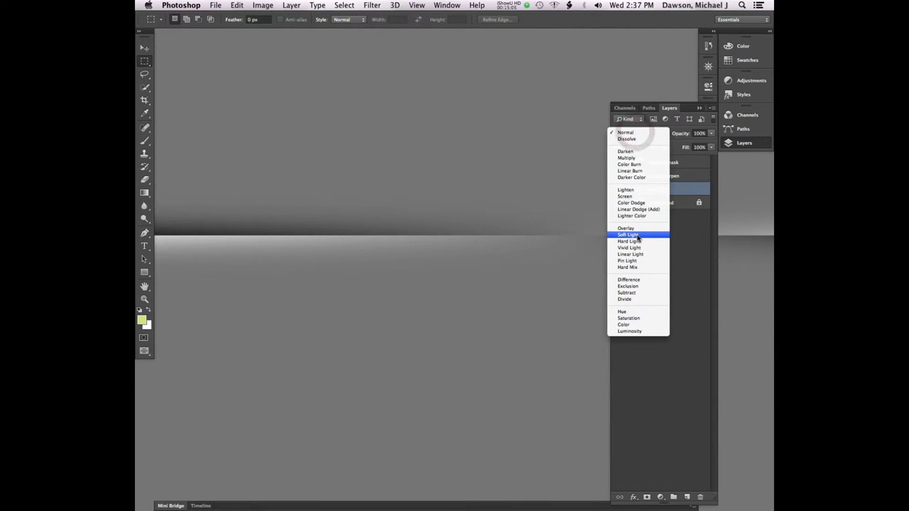
click(568, 229)
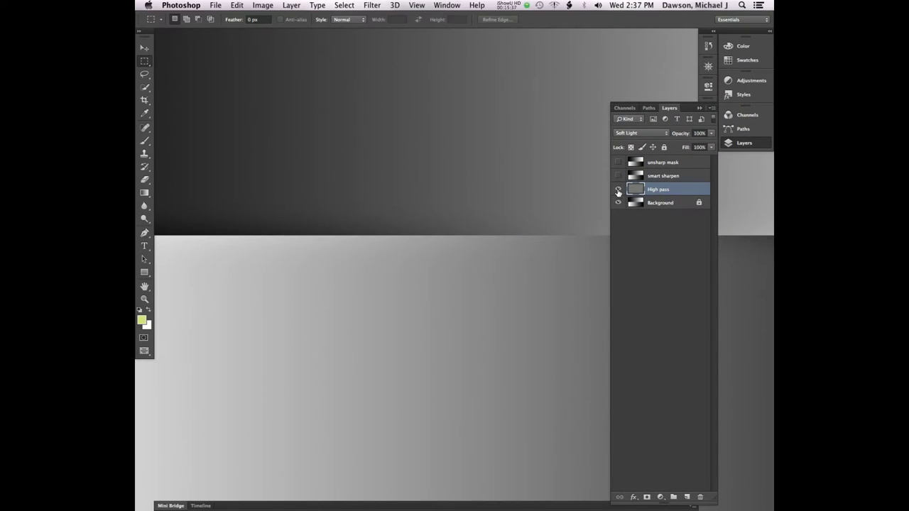
Toggle the High pass and unsharp mask layers to compare, ending with only High pass shown.
click(618, 190)
click(617, 189)
click(618, 189)
click(617, 190)
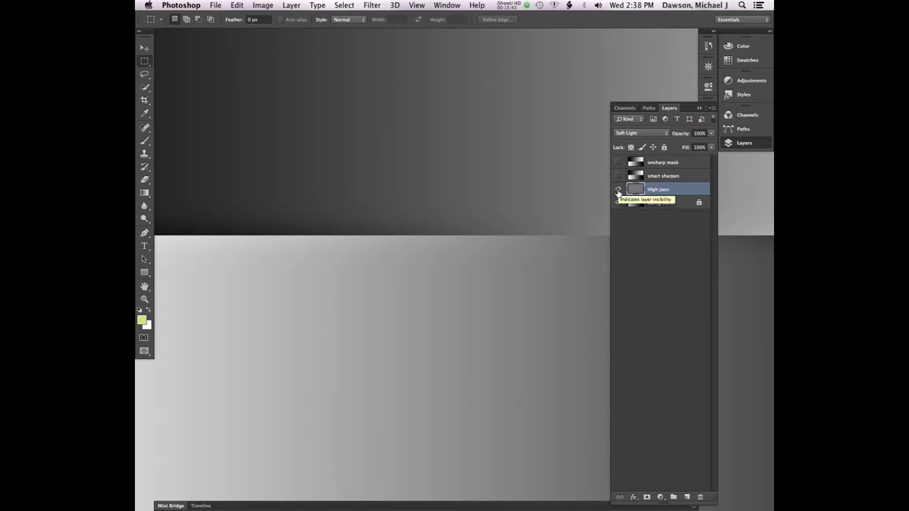
click(618, 189)
click(618, 163)
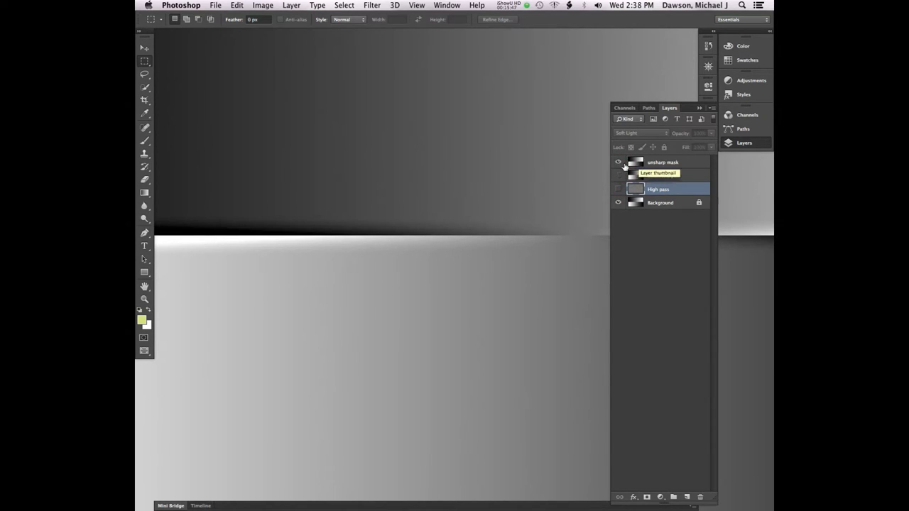
click(618, 162)
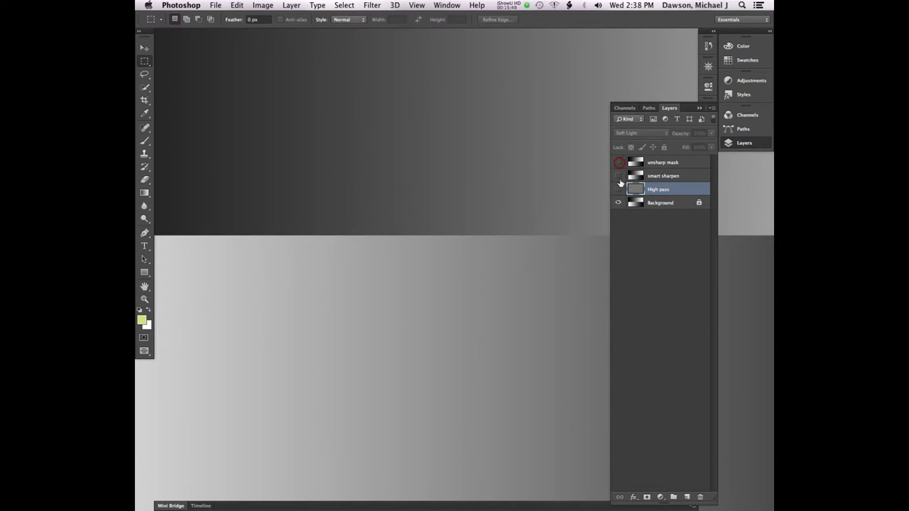
click(617, 190)
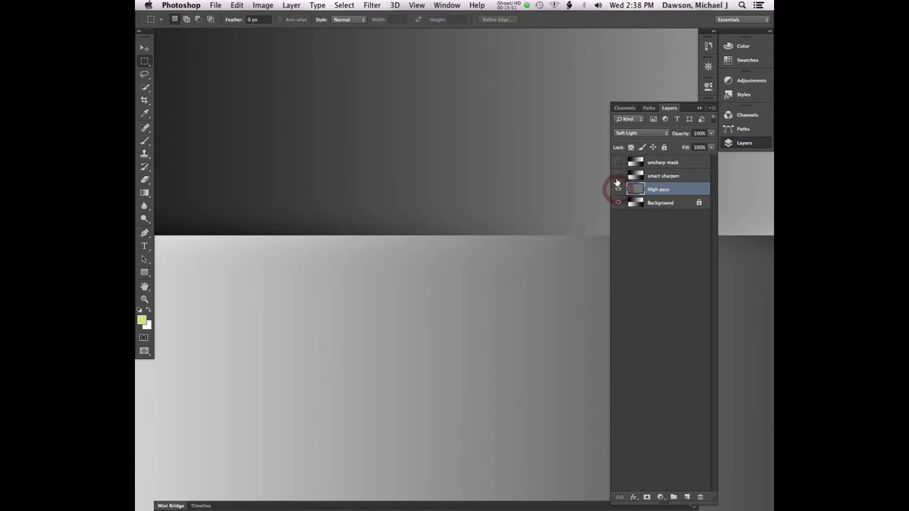
click(618, 189)
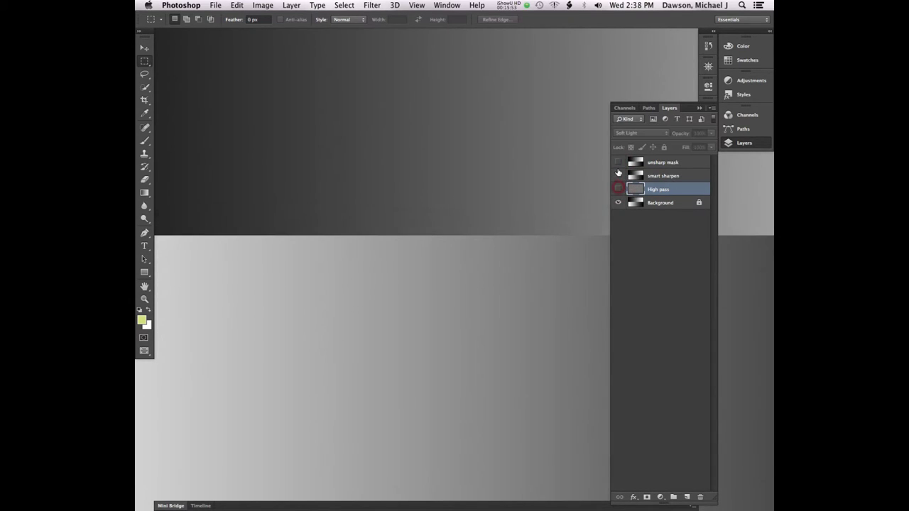
click(617, 163)
click(617, 163)
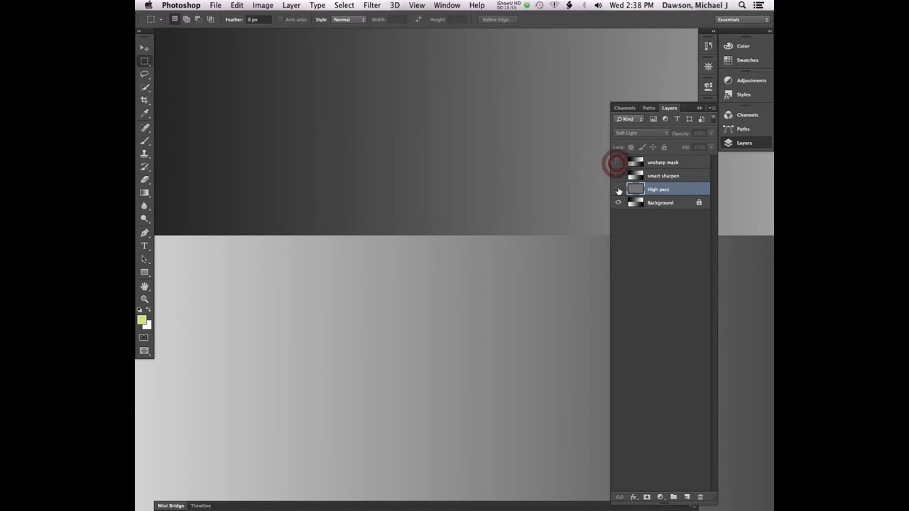
click(617, 189)
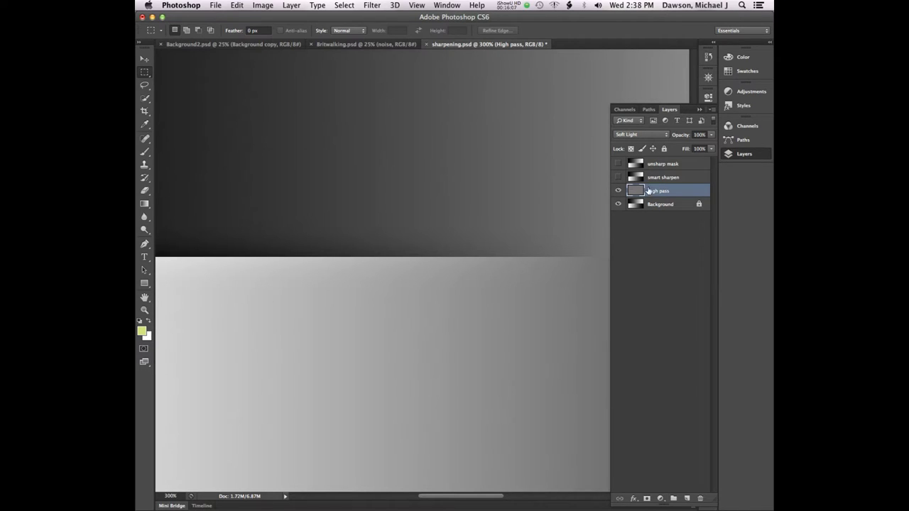
Hide the High pass layer, then close sharpening.psd and save the changes.
click(618, 191)
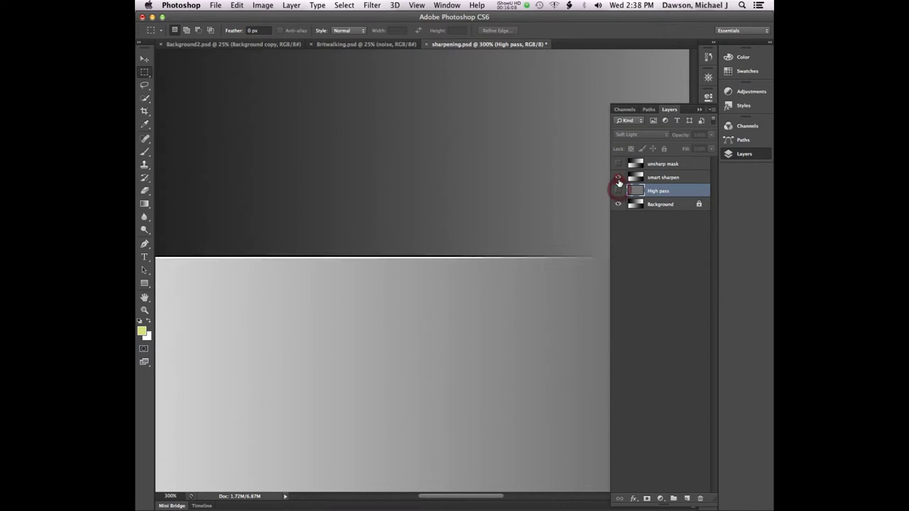
key(super+w)
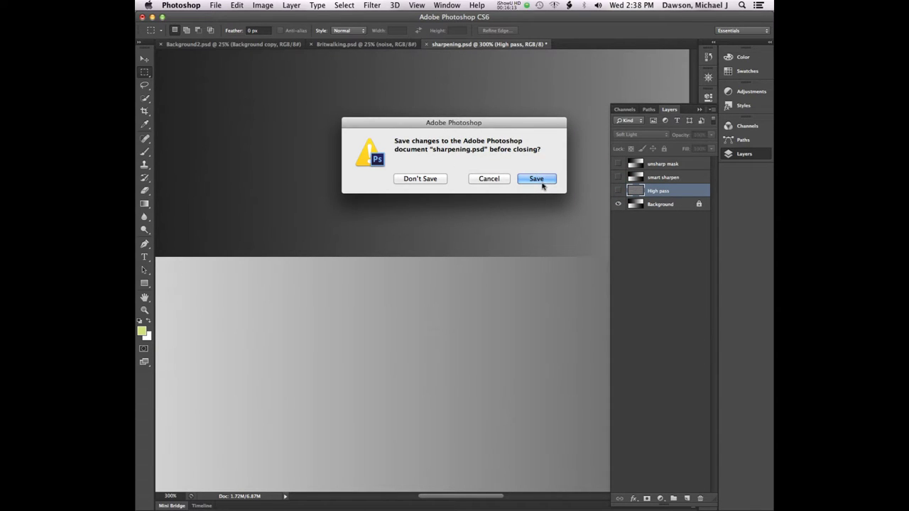
click(541, 180)
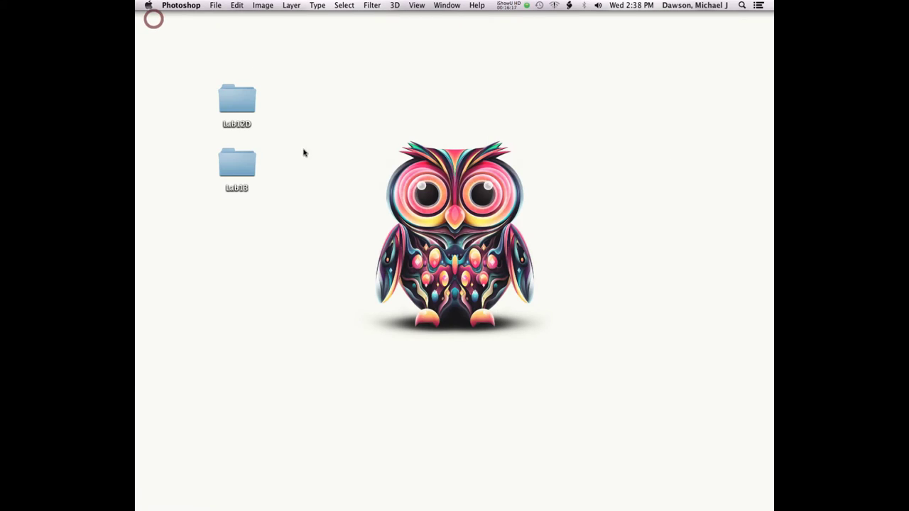
Open the Lab13 folder and select the IMG_2300.dng raw photo.
double_click(229, 167)
click(400, 120)
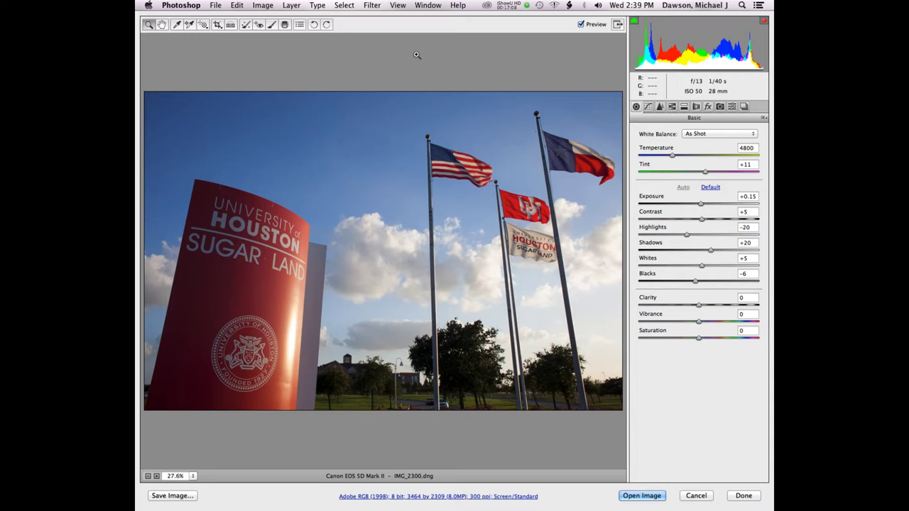
Compare Default with Auto tone in the Basic panel, keep Auto, and show zoom levels.
click(710, 187)
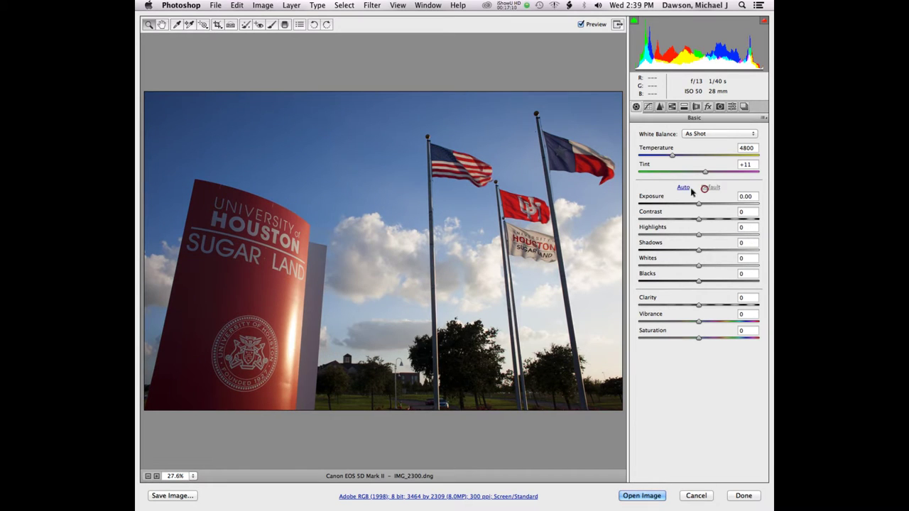
click(683, 187)
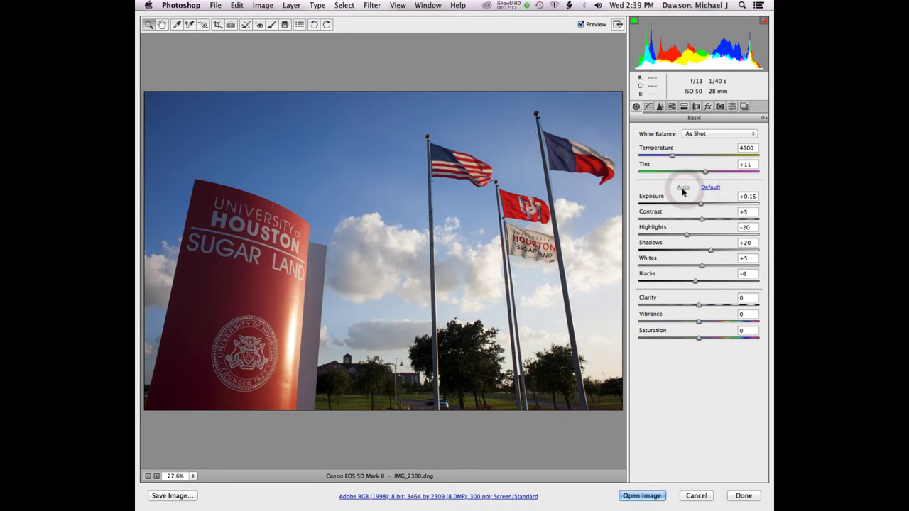
click(683, 188)
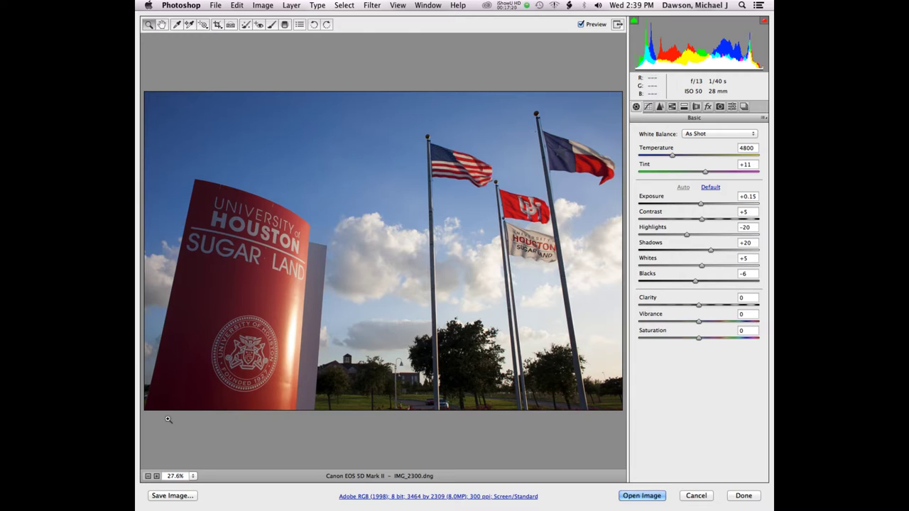
click(193, 478)
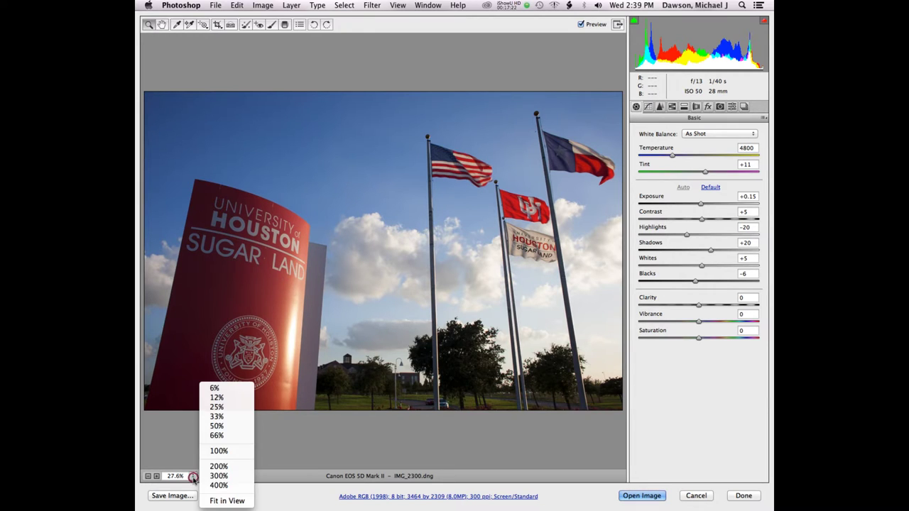
Set the Camera Raw preview zoom to 100%.
click(232, 455)
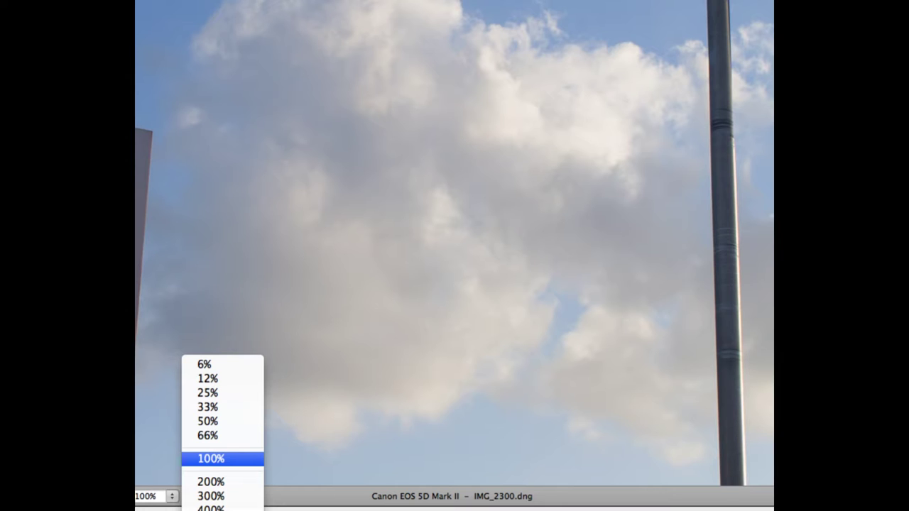
Close the zoom list and show the Detail panel (sharpening Amount 25, Radius 1.0, Detail 25).
key(Return)
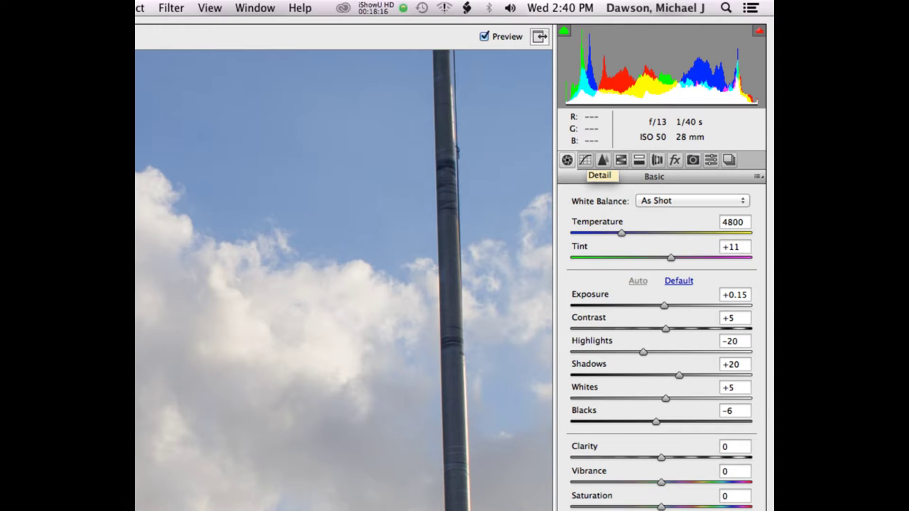
click(602, 160)
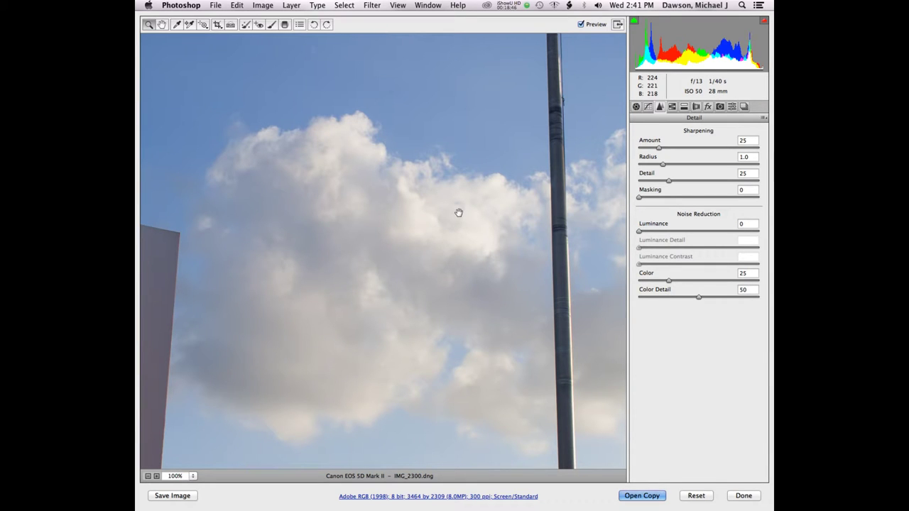
Pan the preview until the UNIVERSITY OF HOUSTON SUGAR LAND sign is centred.
key(alt)
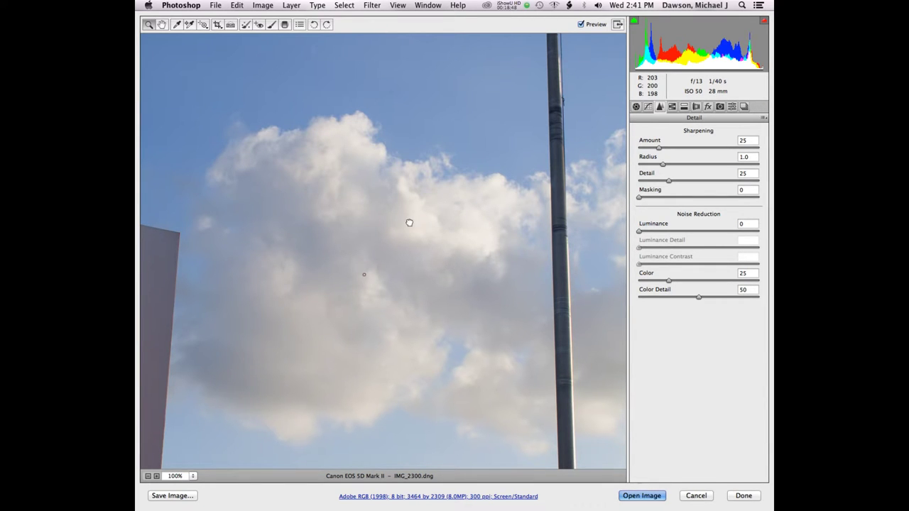
drag(364, 275, 496, 142)
drag(289, 177, 558, 293)
drag(370, 187, 460, 243)
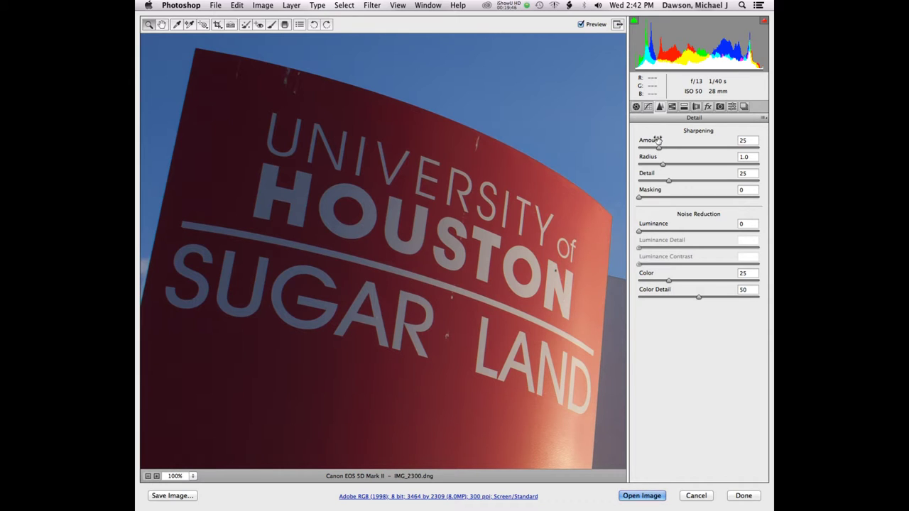
Experiment with the sharpening Amount slider, trying 64 and 36, while previewing the sign in grayscale.
drag(659, 148, 677, 148)
mouse_move(677, 147)
mouse_down()
mouse_move(693, 147)
mouse_move(680, 147)
mouse_up()
alt+click(679, 147)
drag(679, 147, 679, 146)
drag(680, 146, 717, 182)
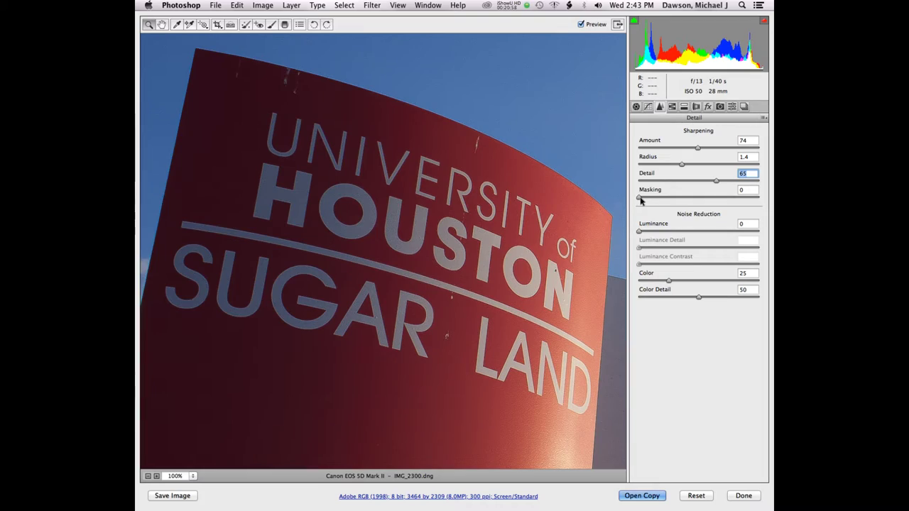
Tune sharpening Masking between low values and 71 while previewing the edge mask, ending at 64.
drag(638, 201, 685, 199)
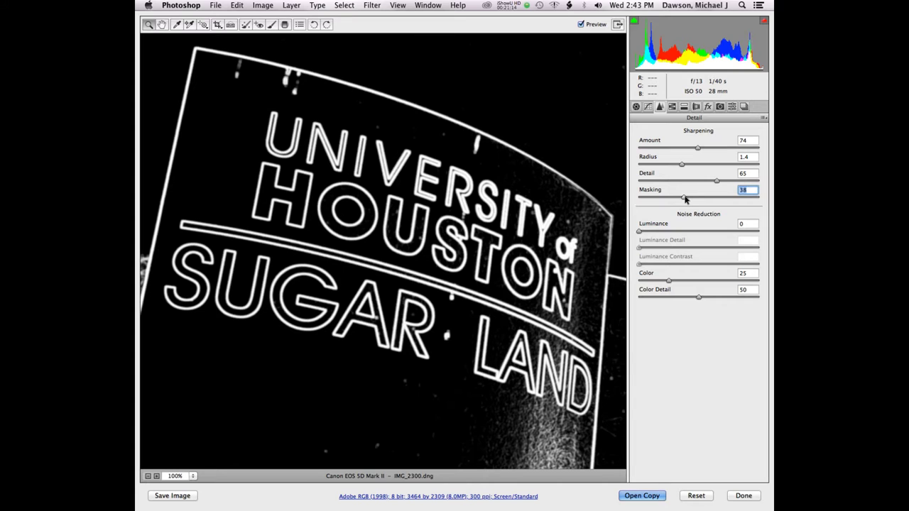
drag(684, 200, 694, 200)
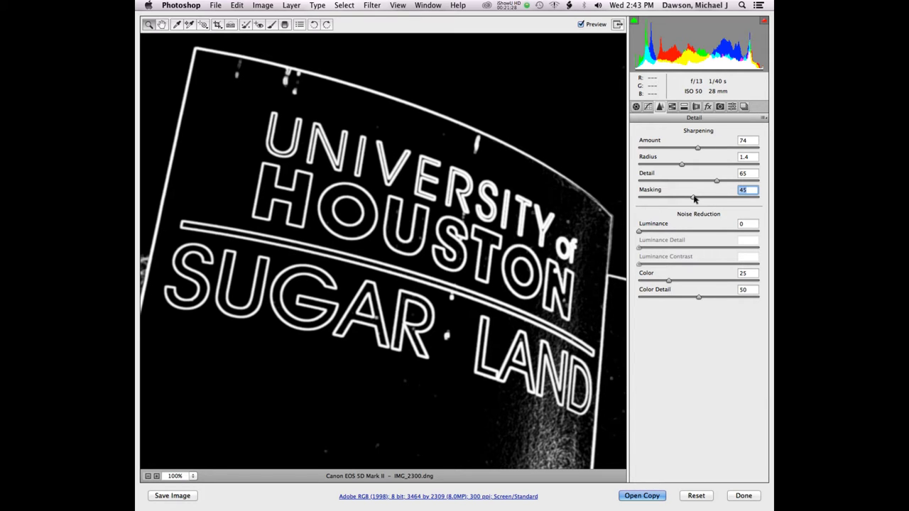
drag(694, 199, 648, 200)
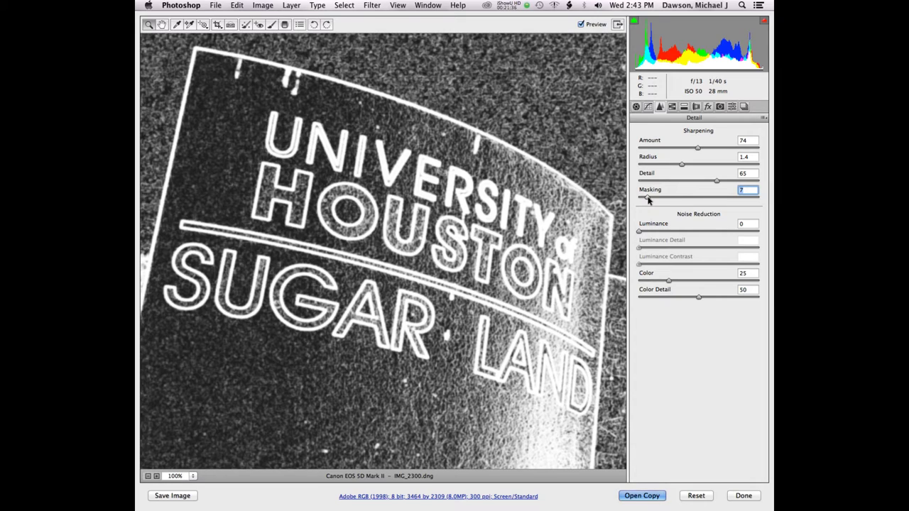
drag(648, 200, 714, 198)
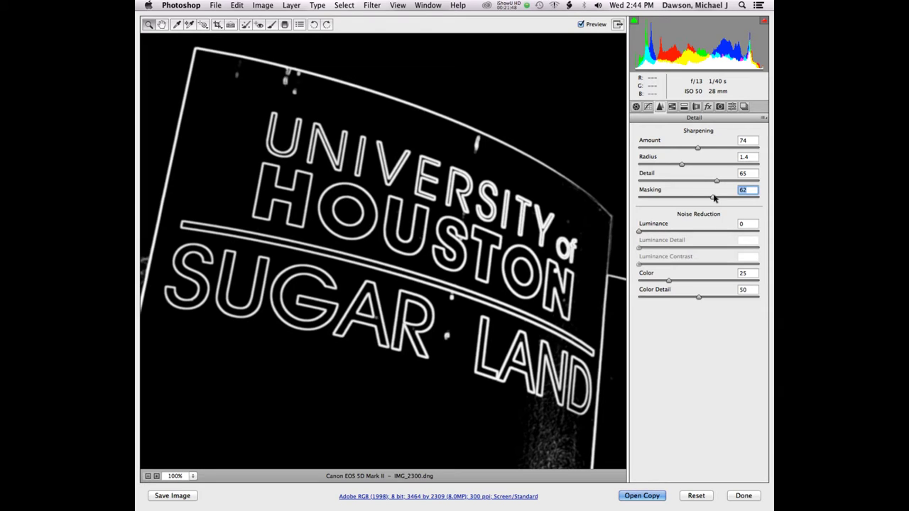
drag(715, 198, 716, 199)
drag(717, 198, 725, 199)
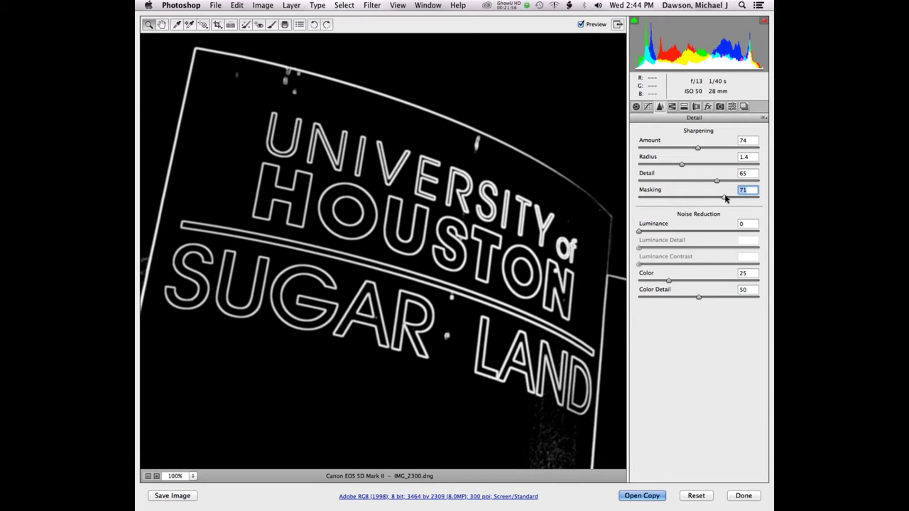
drag(725, 199, 726, 200)
mouse_move(725, 200)
mouse_down()
mouse_move(706, 202)
mouse_move(714, 200)
mouse_up()
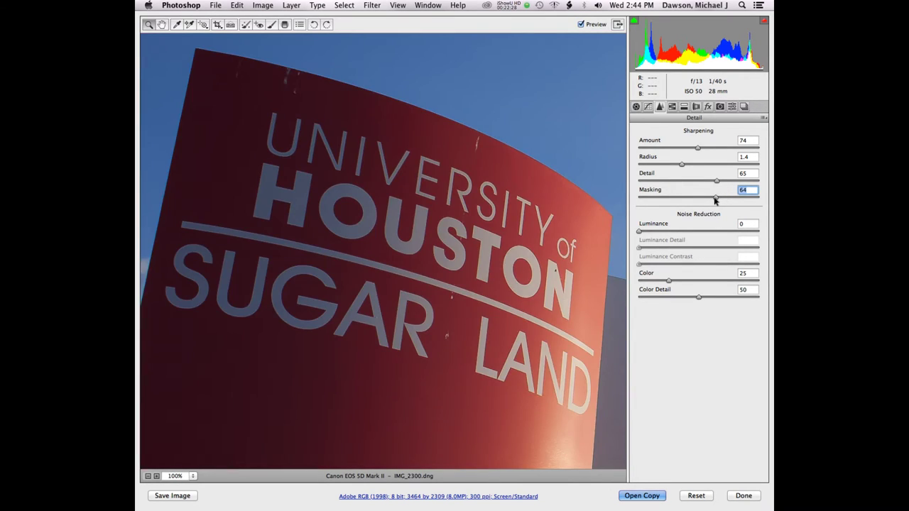
Set sharpening to Amount 150, Radius 1.9, Masking 0 and raise Luminance noise reduction to 71 at 400%.
drag(639, 232, 677, 233)
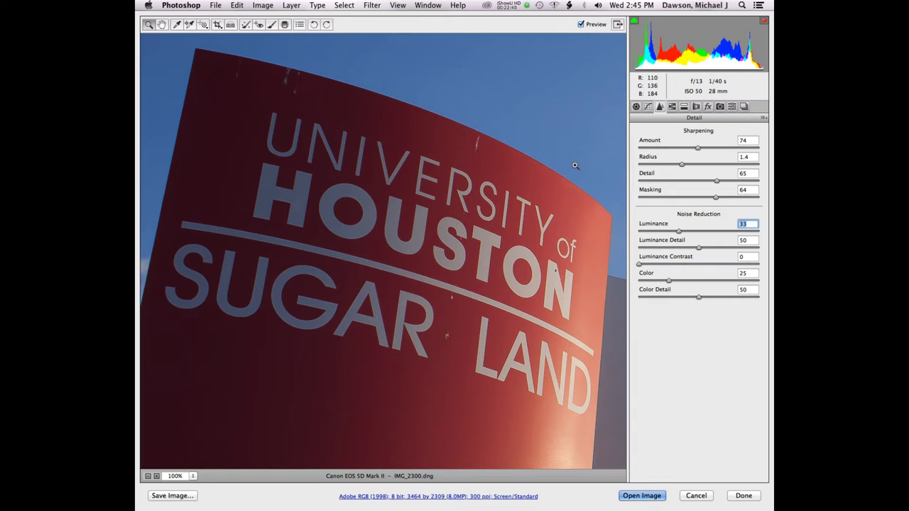
click(528, 111)
drag(714, 197, 647, 196)
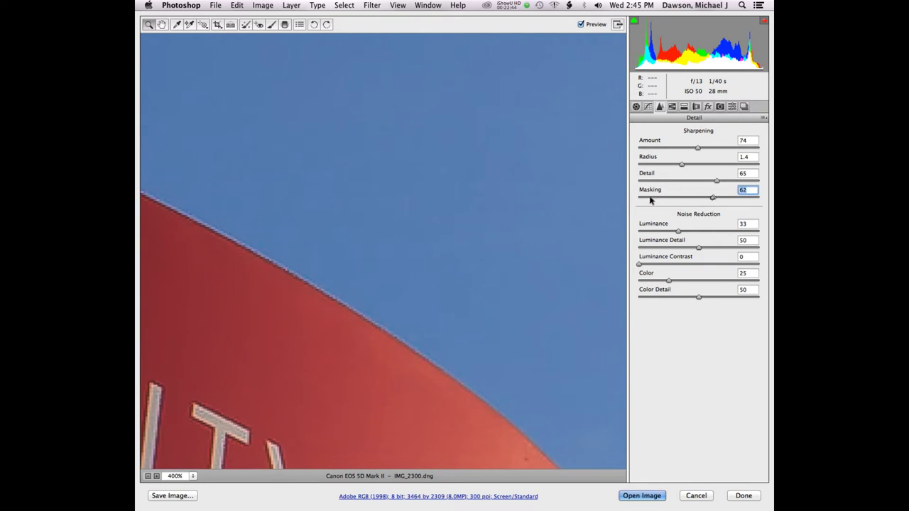
drag(698, 148, 755, 148)
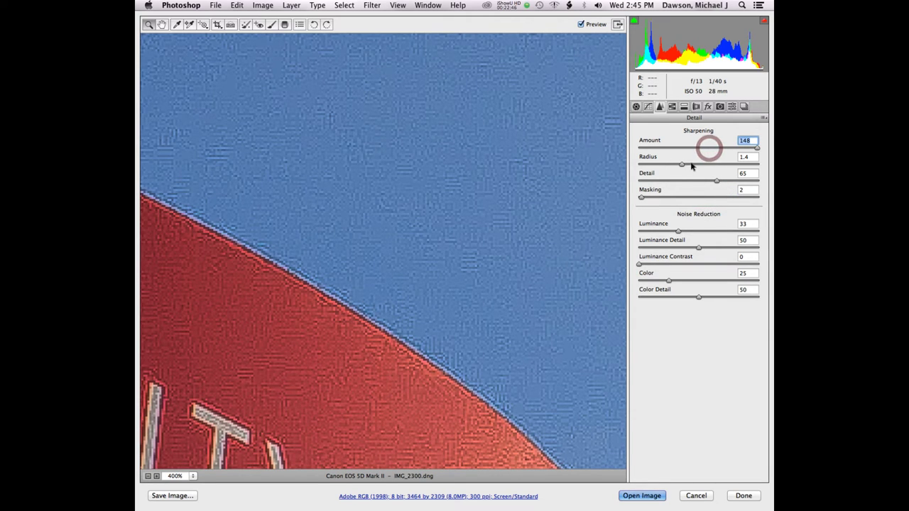
click(757, 148)
drag(683, 164, 709, 165)
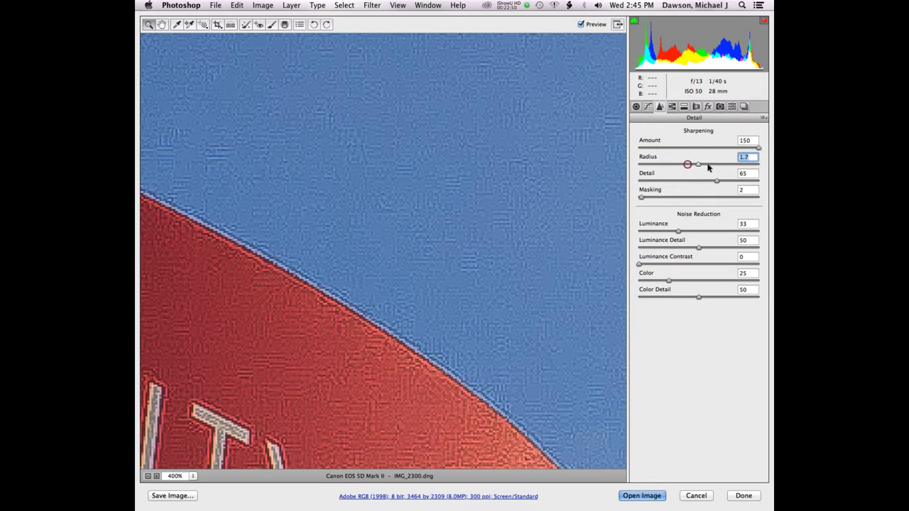
click(641, 197)
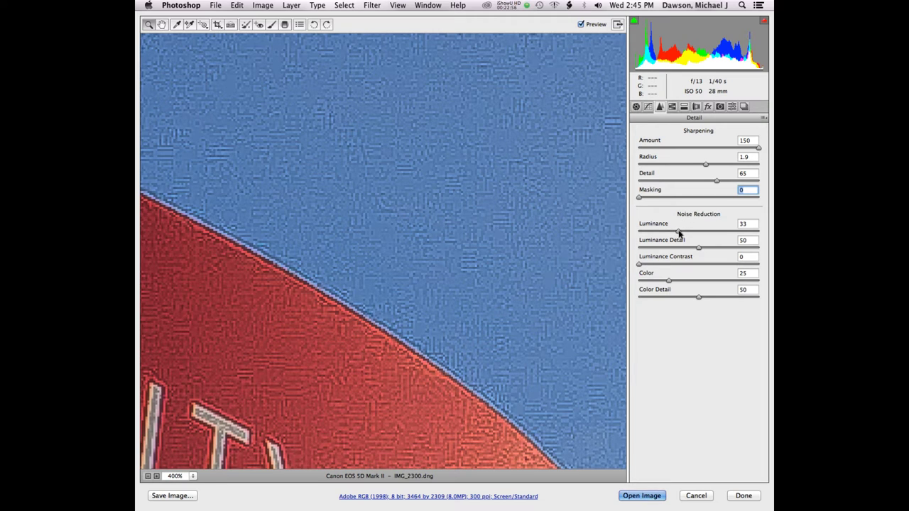
drag(678, 231, 724, 231)
Set Luminance Detail to 46 and try Luminance Contrast, returning it to 0.
mouse_move(698, 247)
mouse_down()
mouse_move(746, 247)
mouse_move(694, 246)
mouse_up()
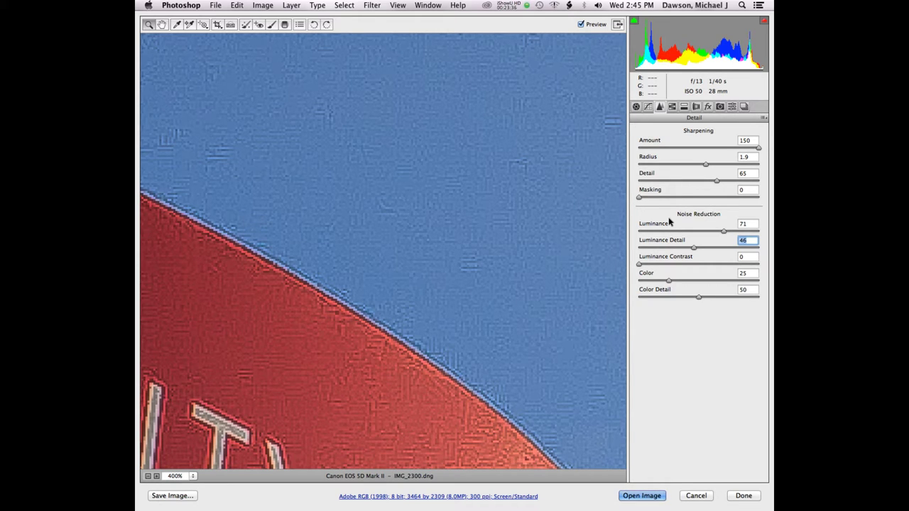
click(640, 264)
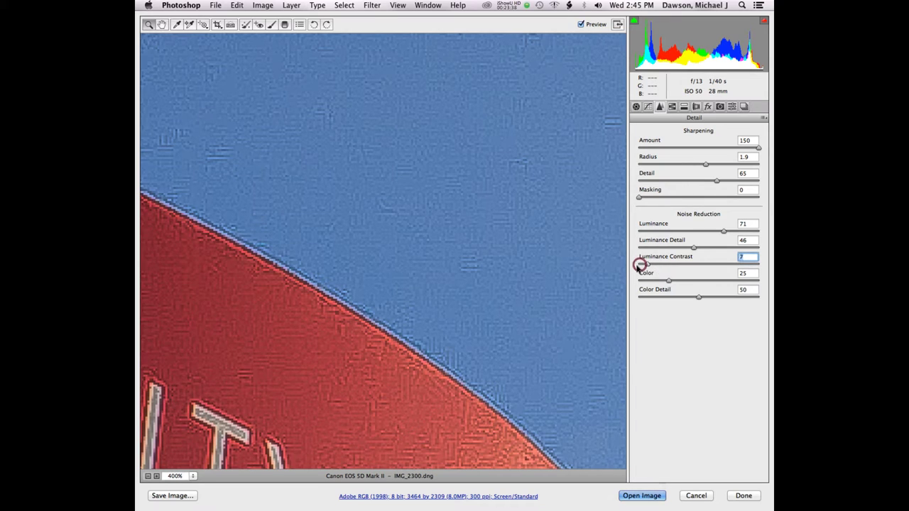
drag(640, 264, 671, 283)
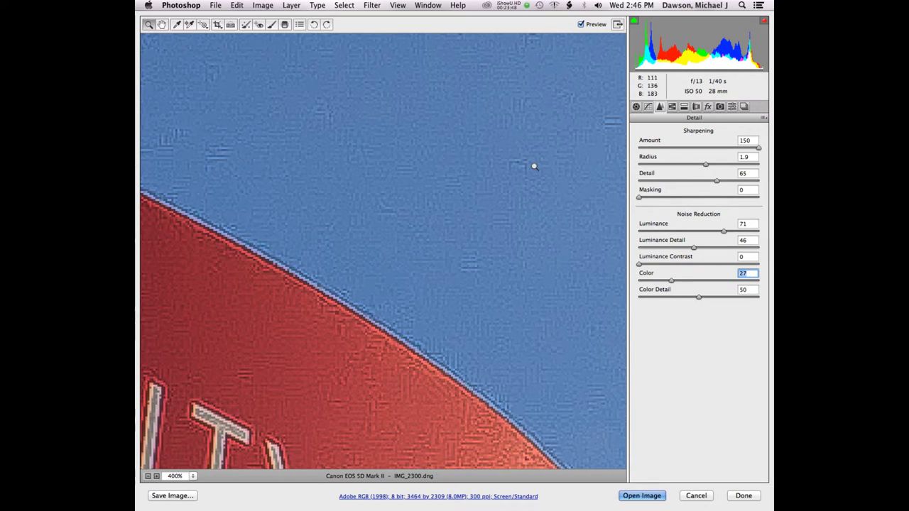
Test stronger Color noise reduction on the sign's curved edge lettering, then return it to 25.
drag(521, 168, 558, 95)
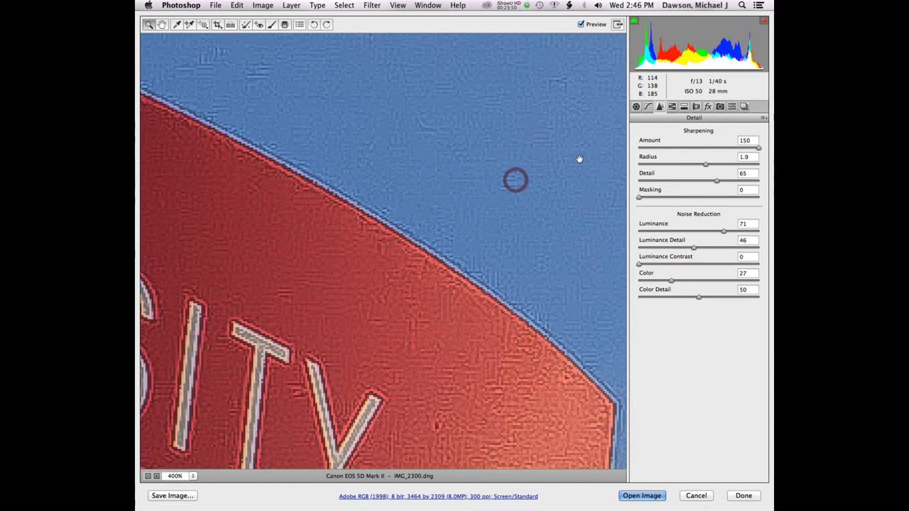
drag(550, 127, 551, 83)
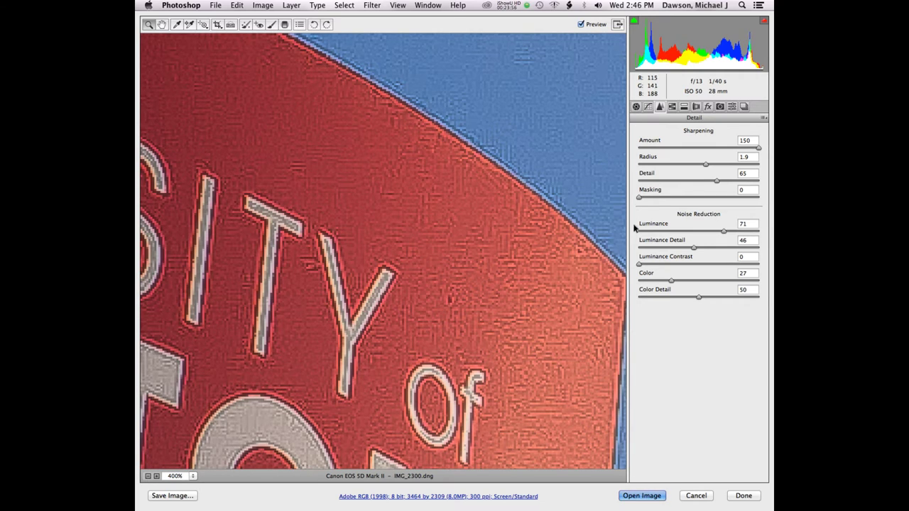
mouse_move(673, 279)
mouse_down()
mouse_move(705, 282)
mouse_move(672, 283)
mouse_up()
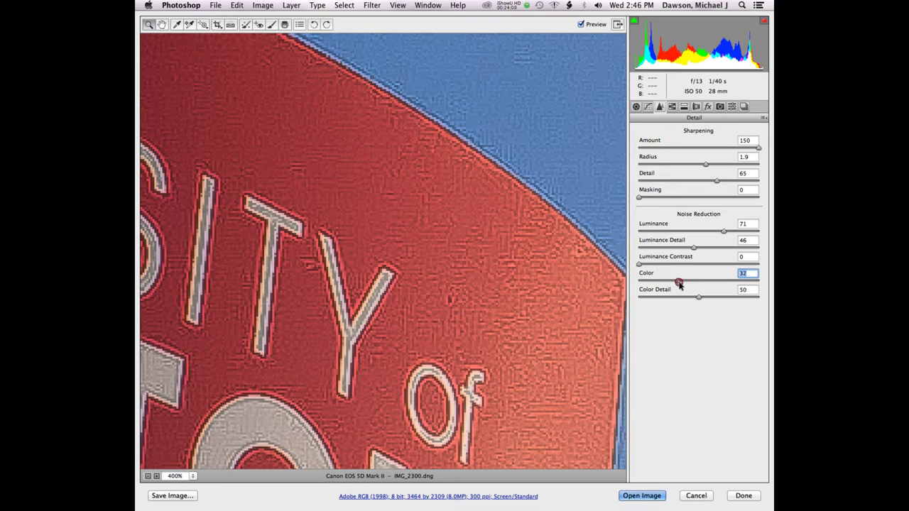
drag(559, 147, 476, 270)
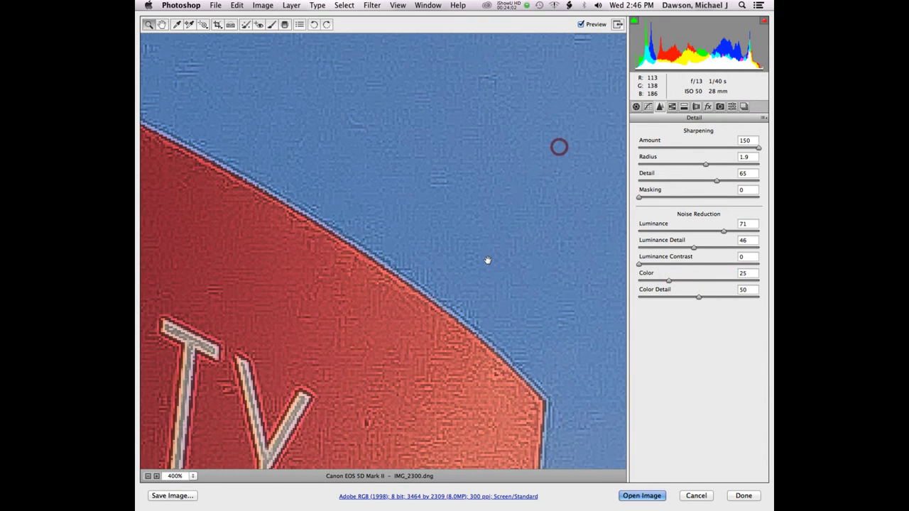
At 200% zoom, lower Luminance noise reduction to 64 using the Alt grayscale preview.
key(super+minus)
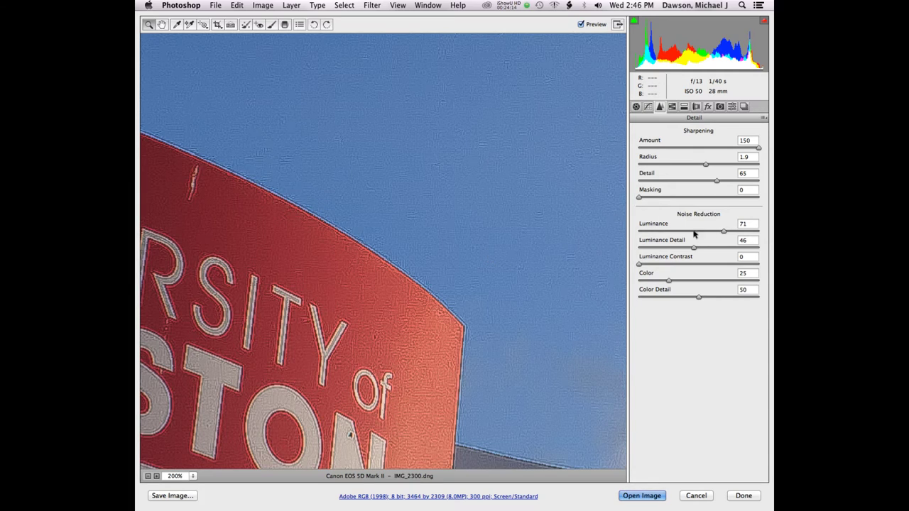
key(alt)
alt+click(724, 233)
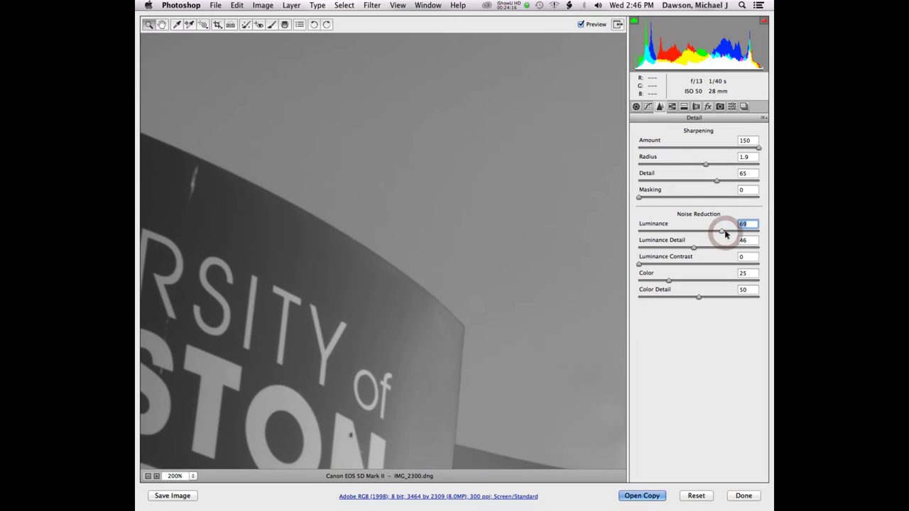
mouse_move(724, 232)
mouse_down()
mouse_move(705, 233)
mouse_move(714, 234)
mouse_up()
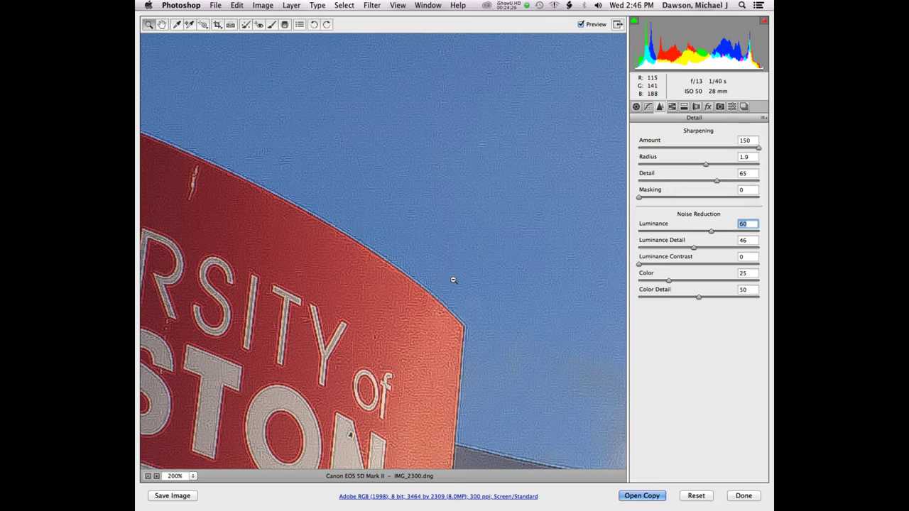
click(668, 284)
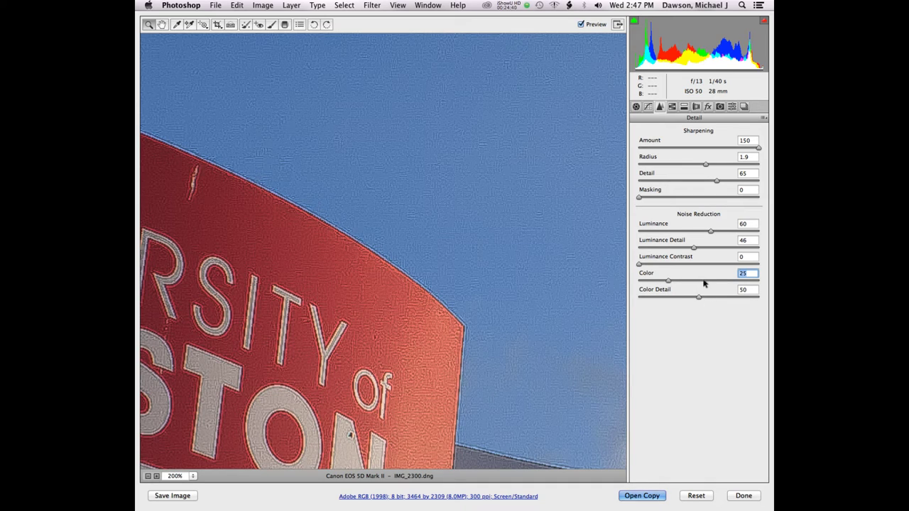
mouse_move(711, 231)
mouse_down()
mouse_move(723, 233)
mouse_move(715, 230)
mouse_up()
Double-click the Amount, Radius, Detail and Luminance sliders to restore 25, 1.0, 25 and 0.
alt+click(641, 199)
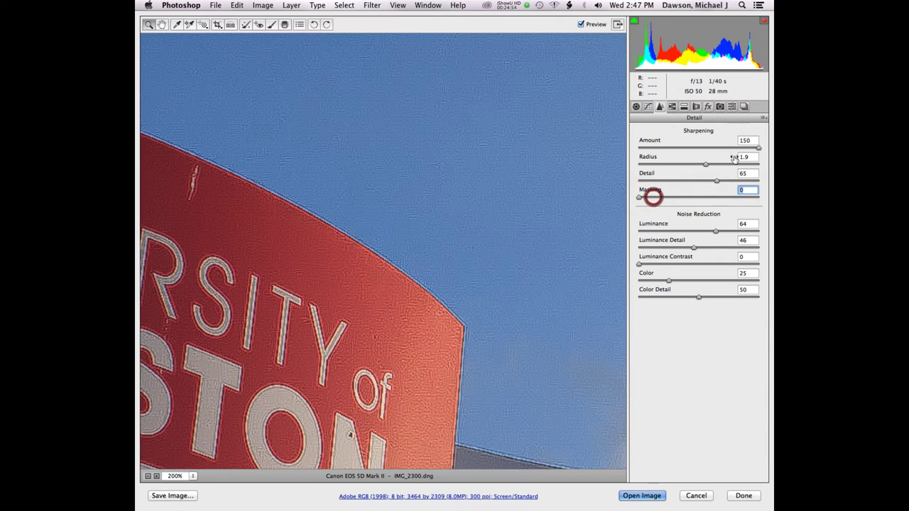
double_click(758, 147)
double_click(705, 164)
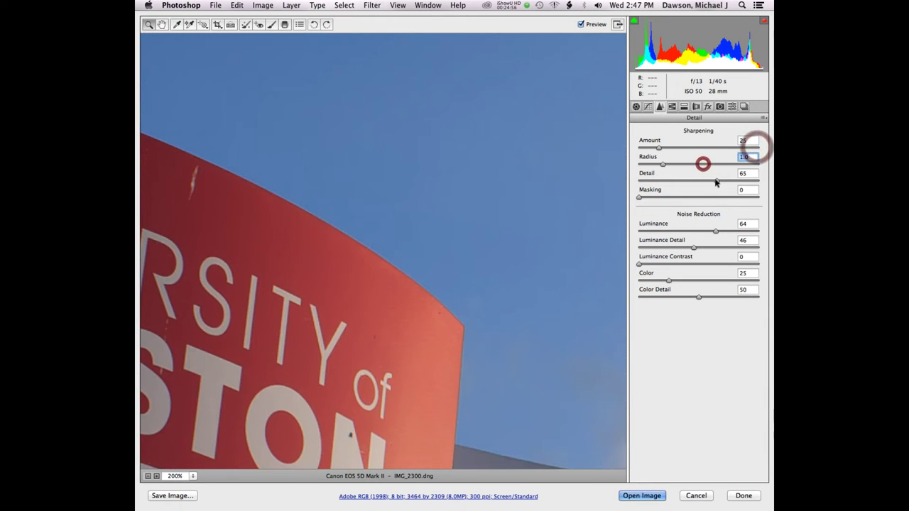
double_click(716, 181)
click(715, 232)
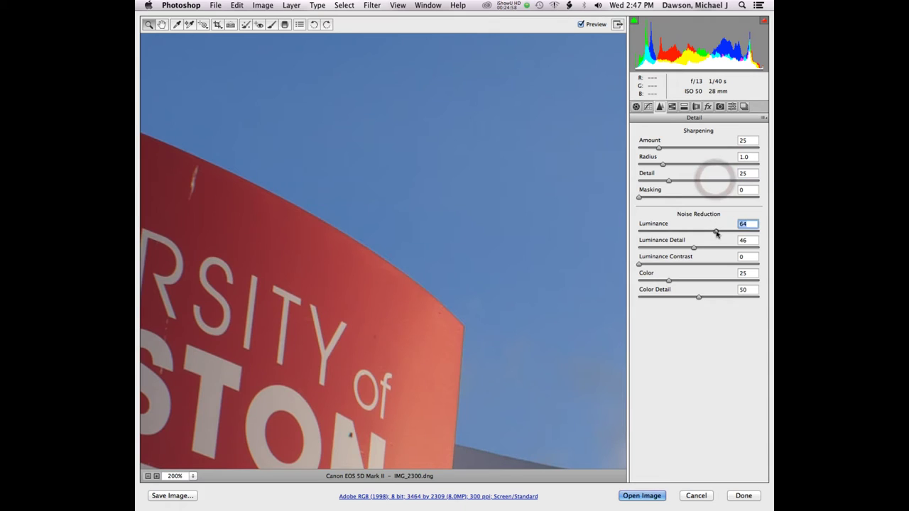
double_click(715, 231)
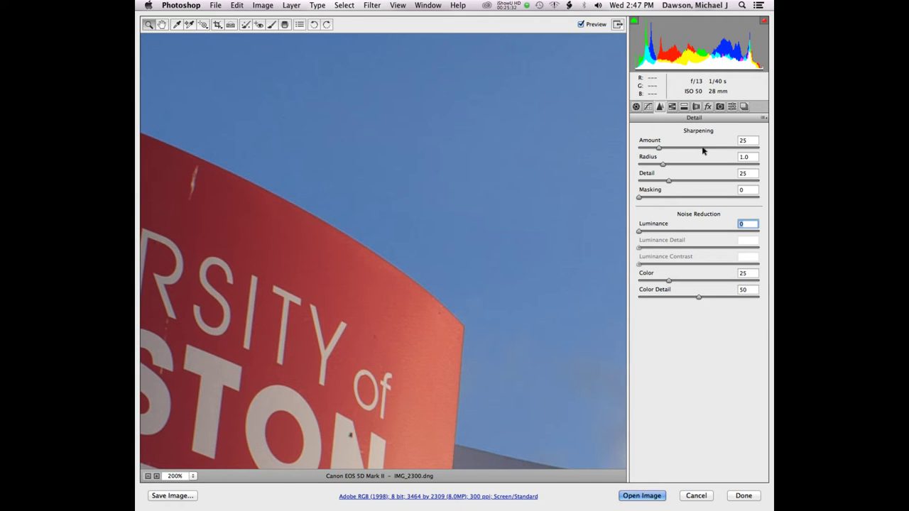
Try sharpening Amount 86, Radius 0.5, Detail 91, Masking 15, with Luminance noise reduction 23.
drag(712, 148, 648, 167)
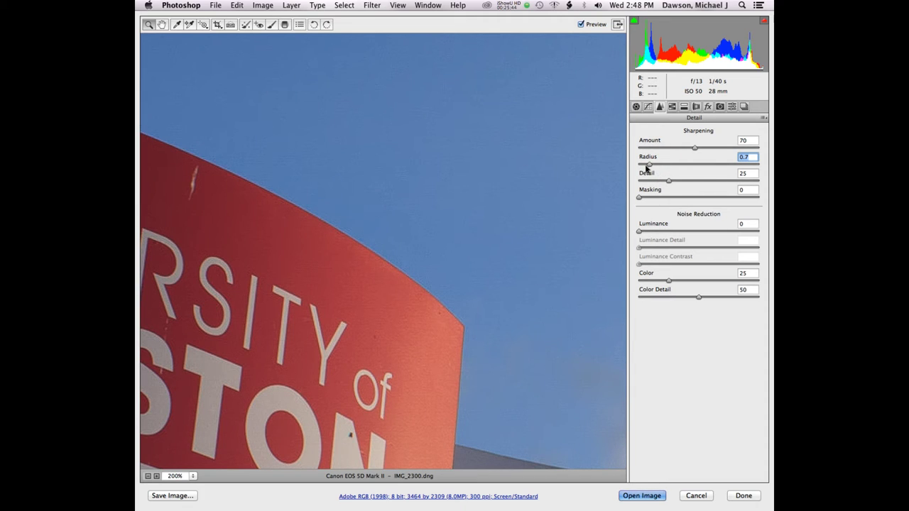
drag(648, 165, 639, 164)
drag(695, 147, 709, 149)
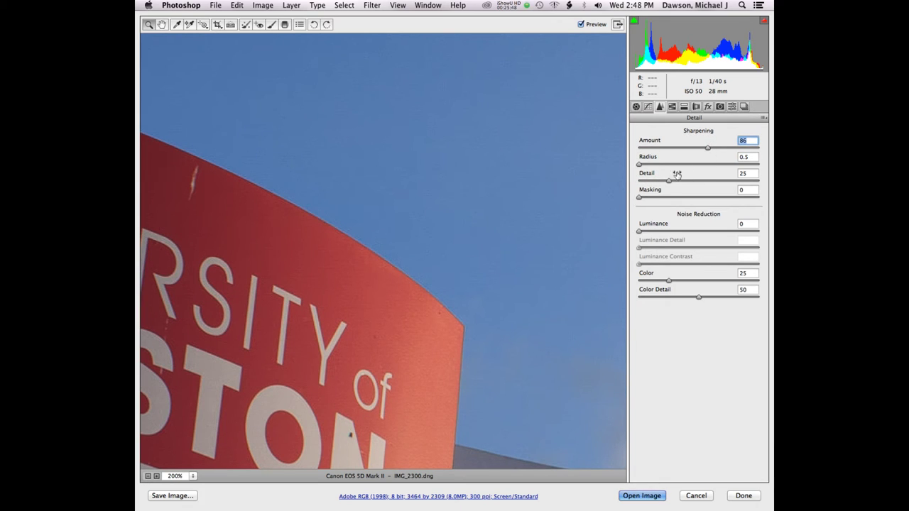
drag(671, 180, 748, 182)
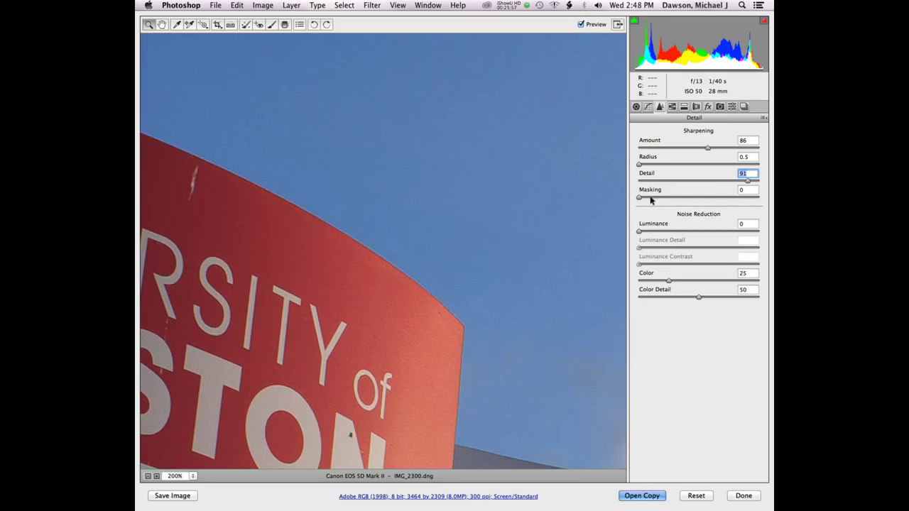
drag(641, 198, 656, 199)
drag(655, 232, 665, 231)
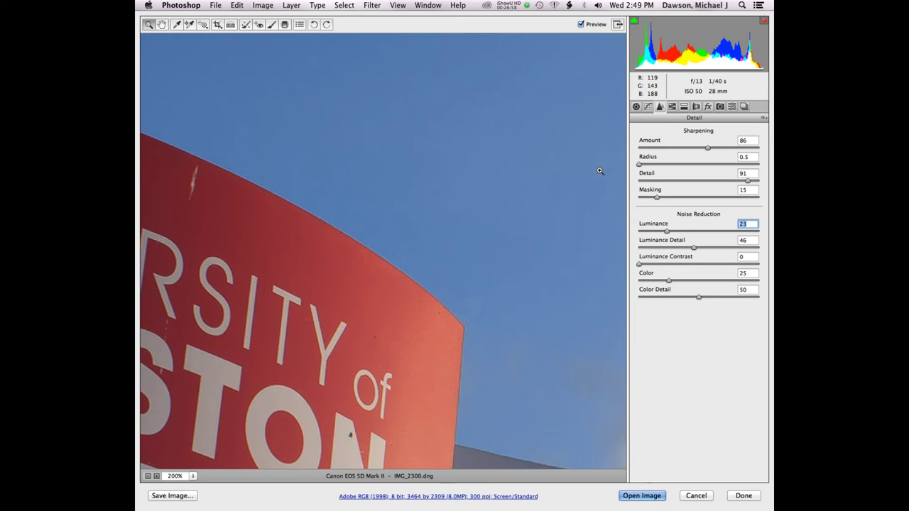
Cancel Camera Raw, then open IMG_2615.dng from the Lab12D folder and show its Detail settings.
click(696, 495)
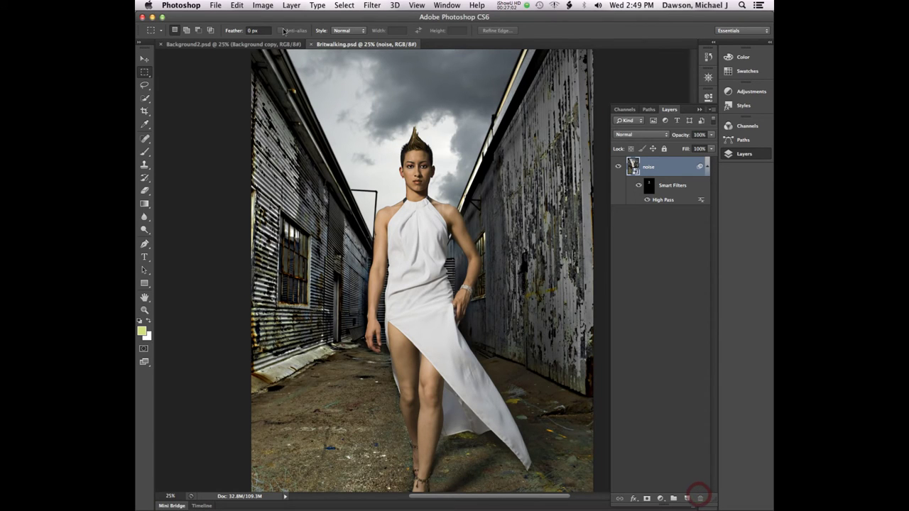
click(151, 17)
double_click(237, 102)
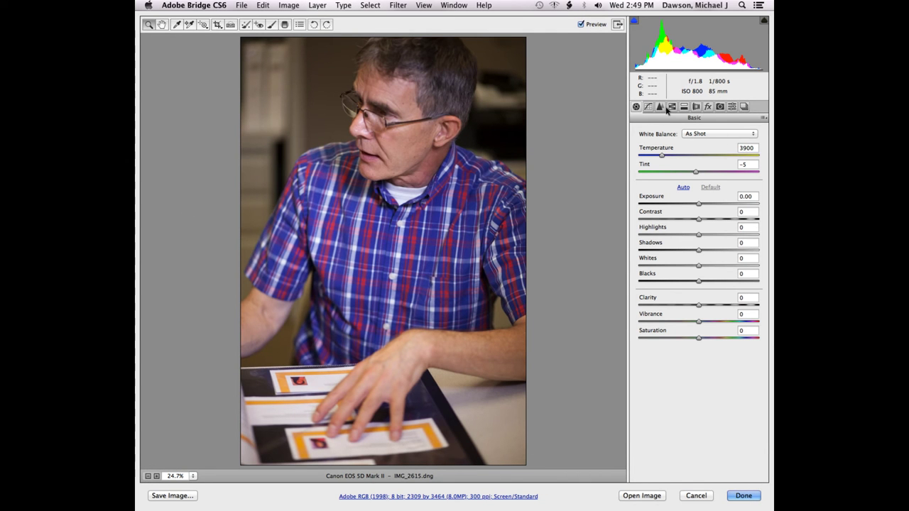
click(661, 107)
click(191, 477)
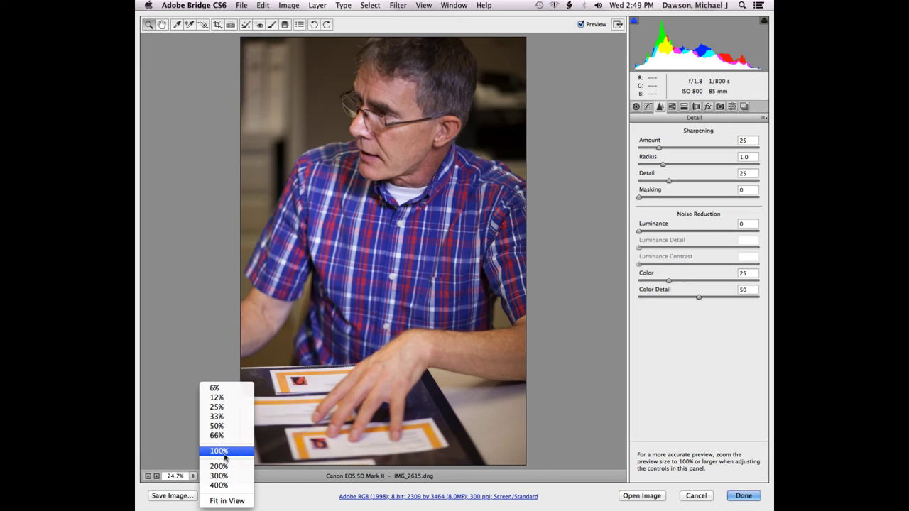
click(225, 452)
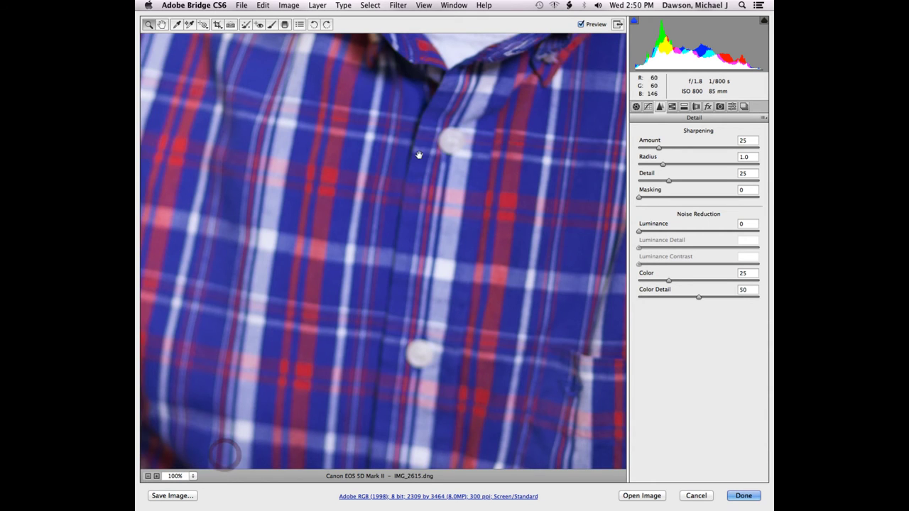
drag(392, 283, 365, 357)
drag(420, 152, 434, 235)
drag(450, 192, 430, 300)
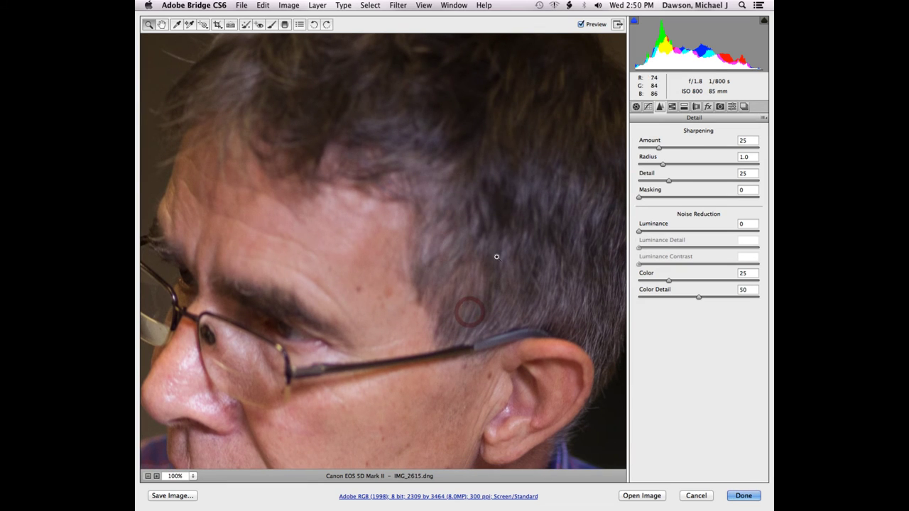
key(i)
click(560, 193)
click(548, 190)
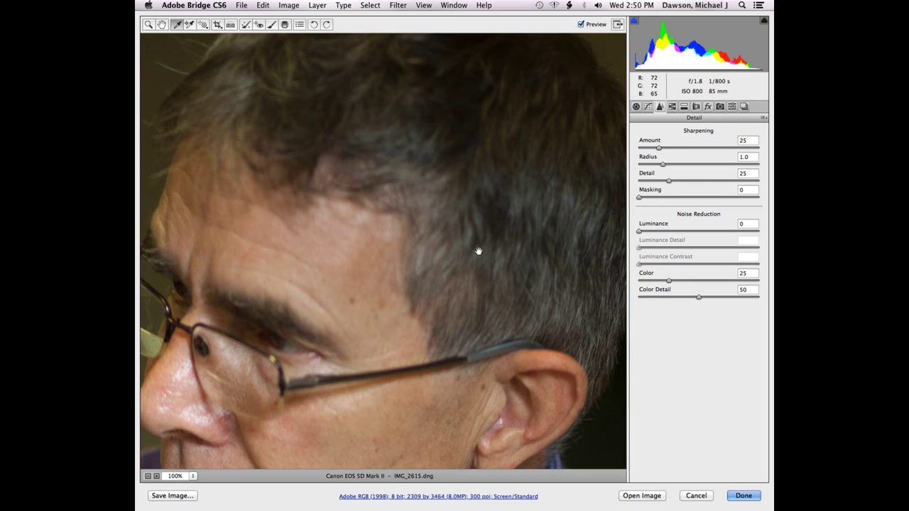
drag(478, 251, 463, 183)
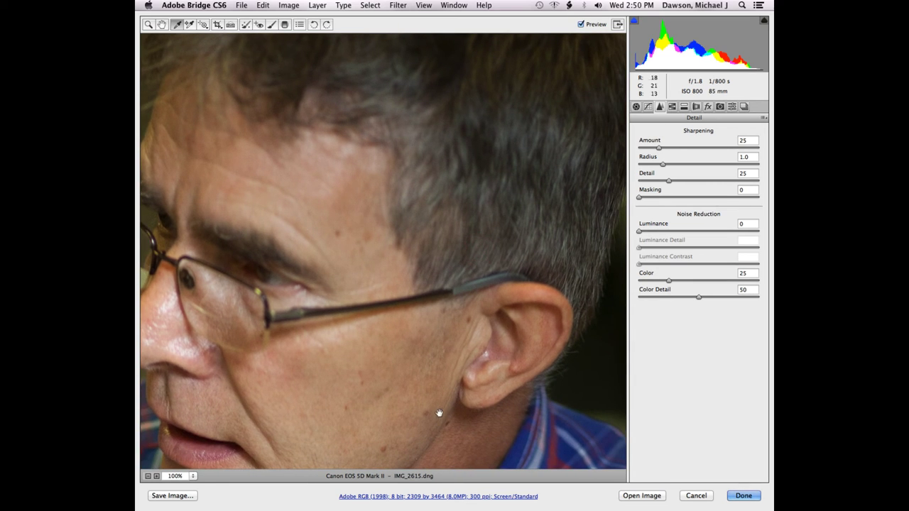
key(super+minus)
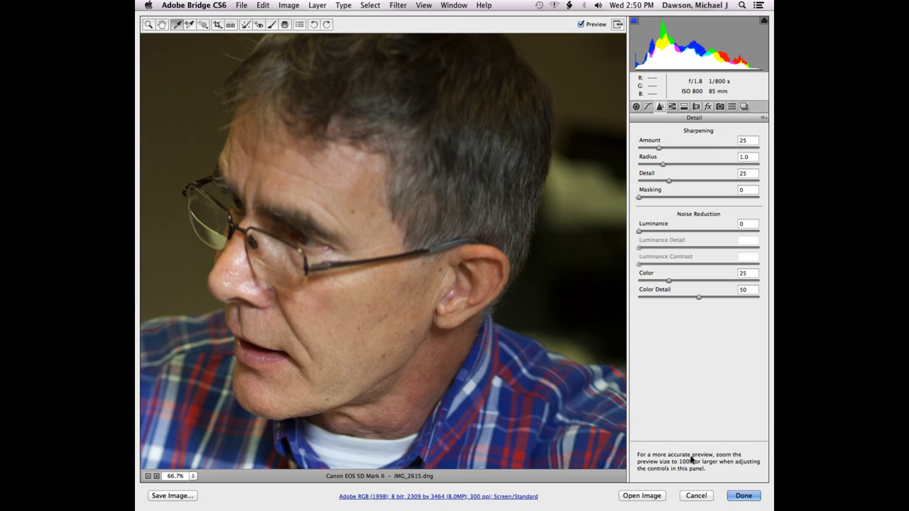
key(super+alt+0)
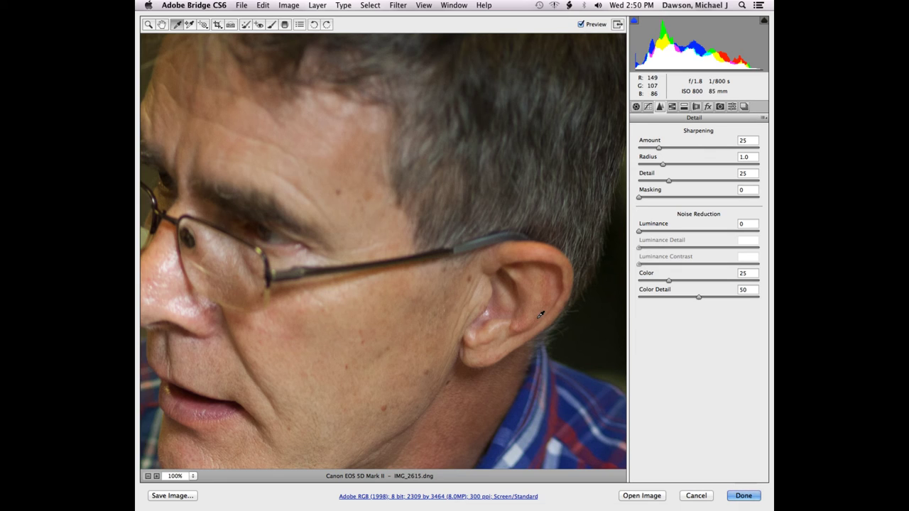
Set Camera Raw sharpening to Amount 31, Radius 1.8, Detail 16 and edge Masking 45.
click(642, 197)
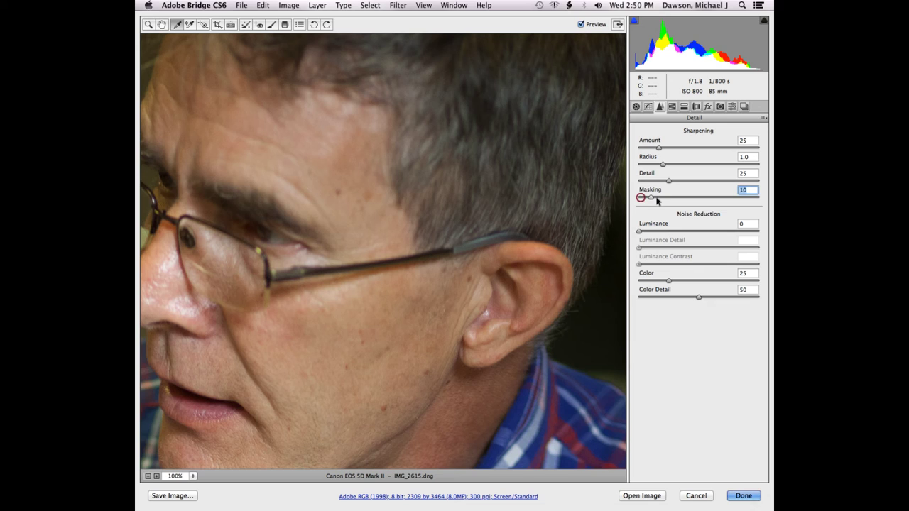
click(664, 148)
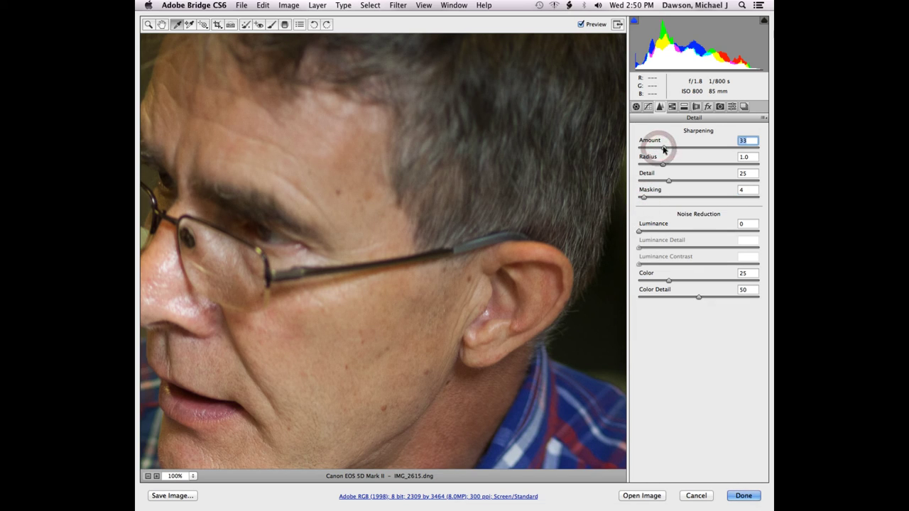
drag(663, 149, 764, 204)
click(662, 164)
key(Up)
key(Up)
key(Up)
key(Up)
key(Up)
key(Up)
key(Up)
key(Up)
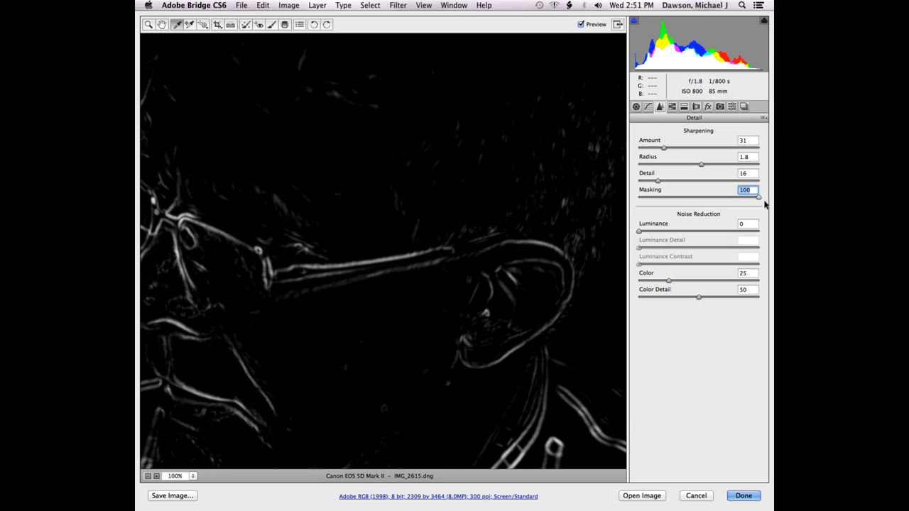
drag(758, 197, 693, 197)
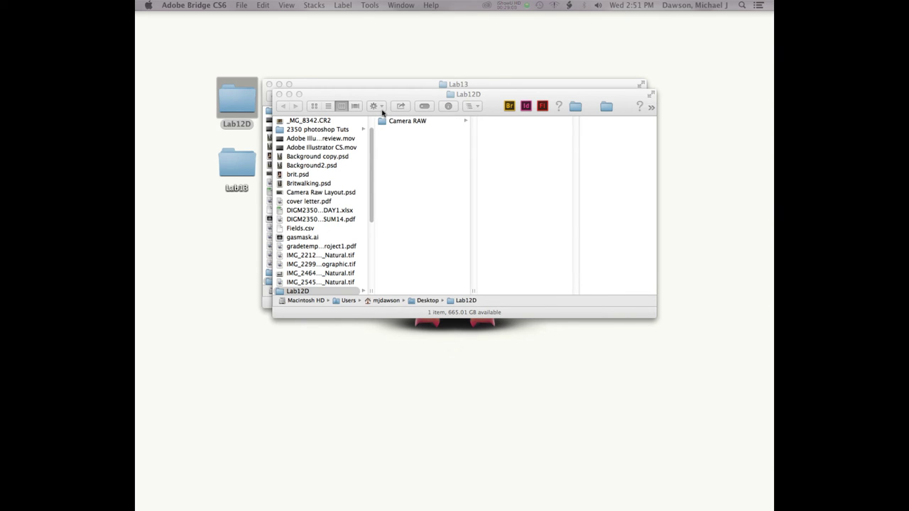
Close the Lab12D Finder window and open IMG_2300.dng from Lab13 in Camera Raw.
click(378, 95)
key(super+n)
key(super+w)
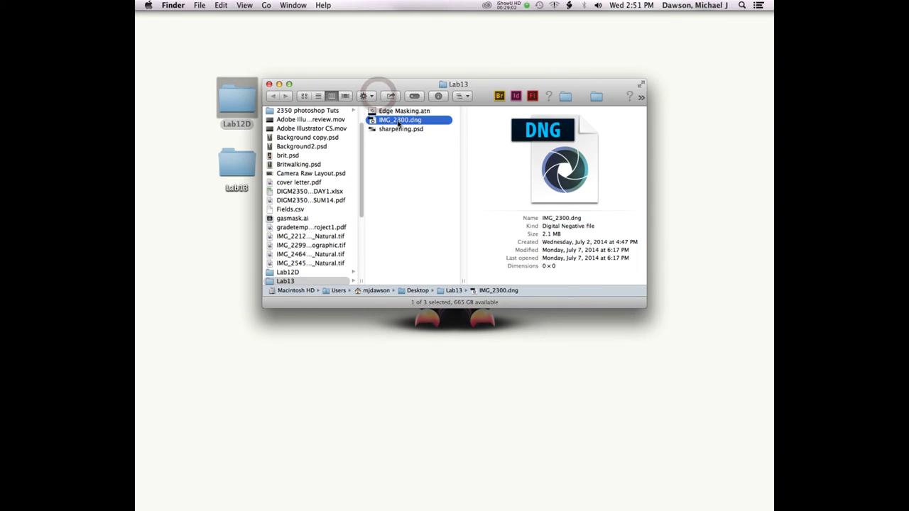
double_click(400, 120)
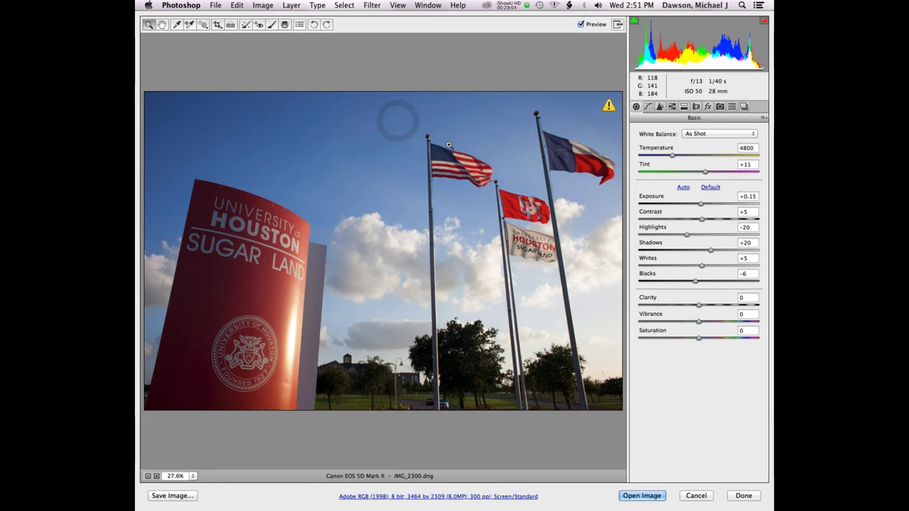
Show the Detail panel and check the default sharpening and luminance noise reduction values.
click(660, 107)
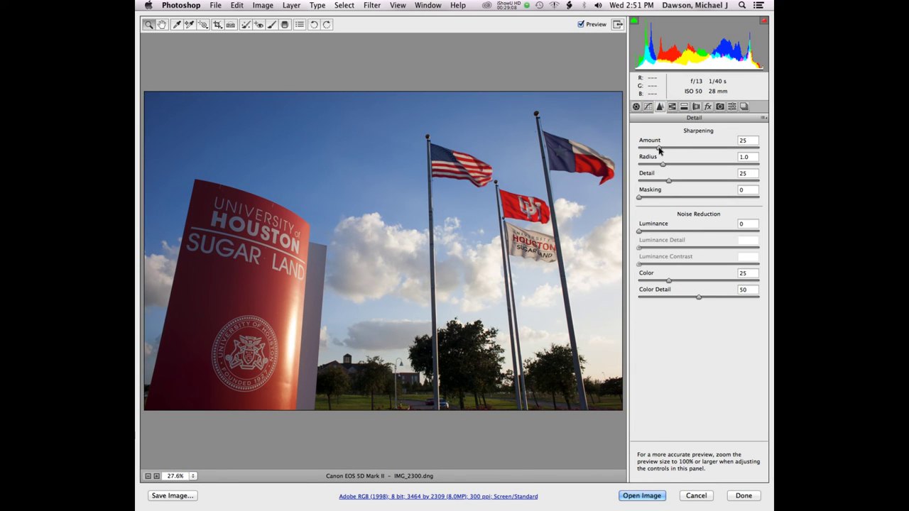
click(659, 146)
click(662, 164)
click(668, 180)
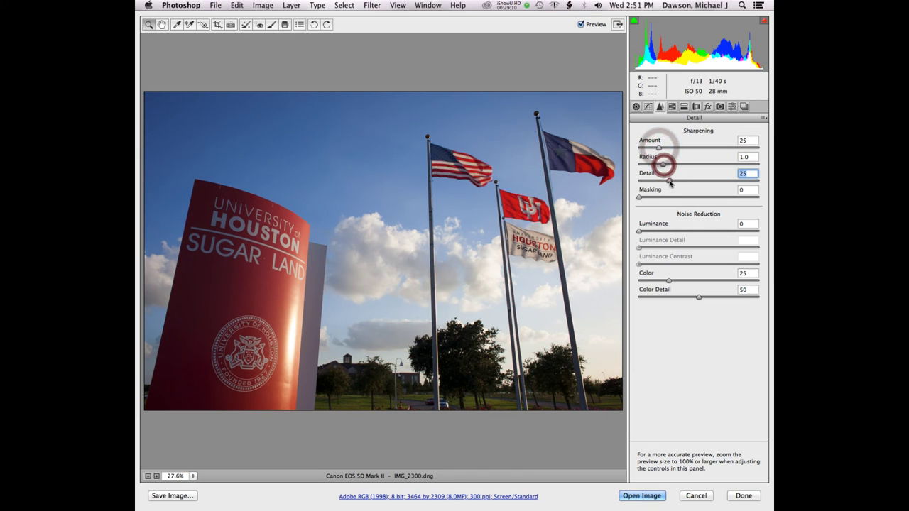
click(639, 198)
click(639, 231)
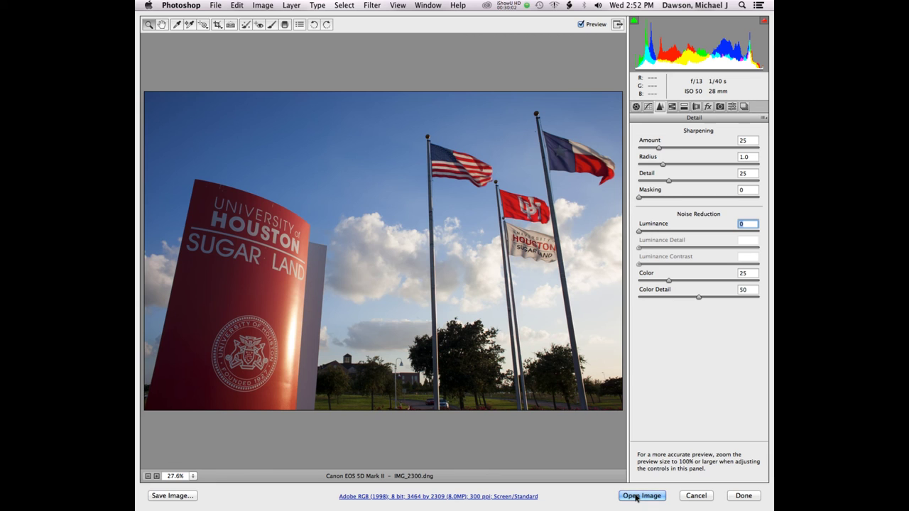
Open the adjusted IMG_2300.dng from Camera Raw into Photoshop as a regular document.
click(639, 496)
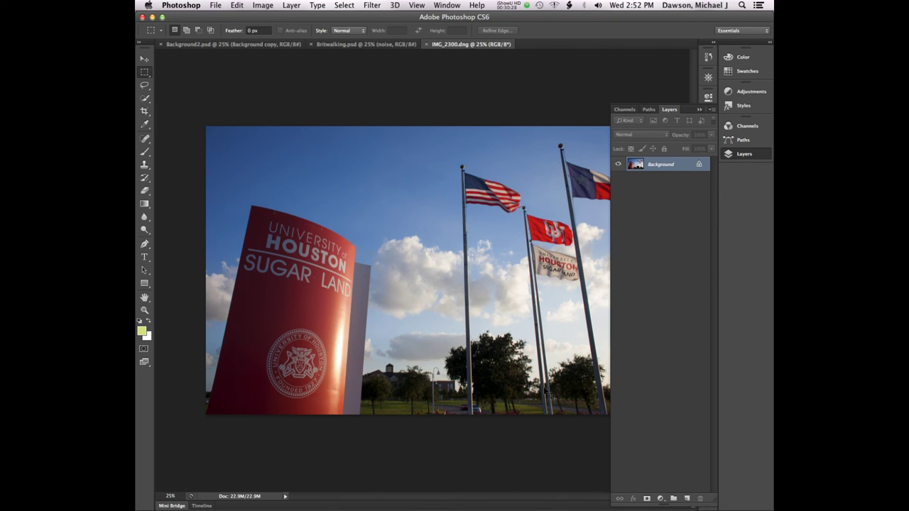
Duplicate the Background layer with Cmd+J and rename the copy 'High pass Sharpen'.
key(super+j)
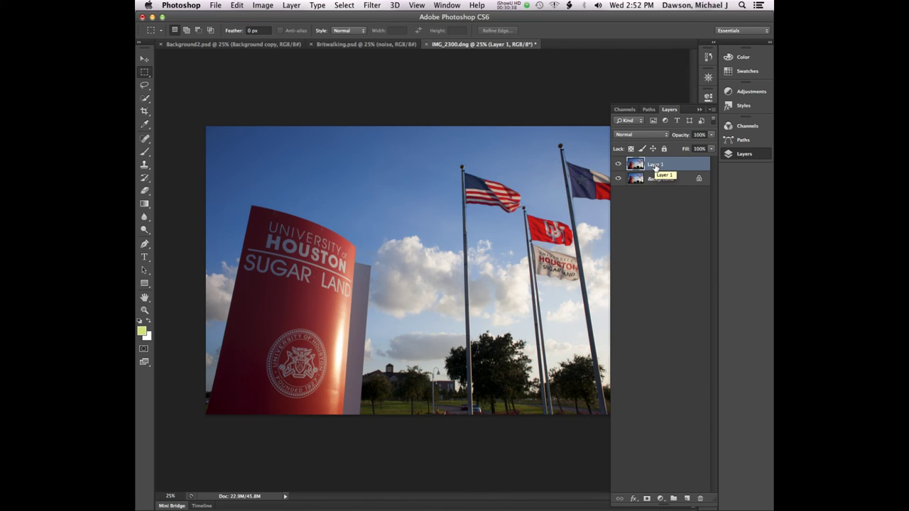
double_click(655, 165)
text(T)
text(igh pass 5)
text(harpen)
key(Return)
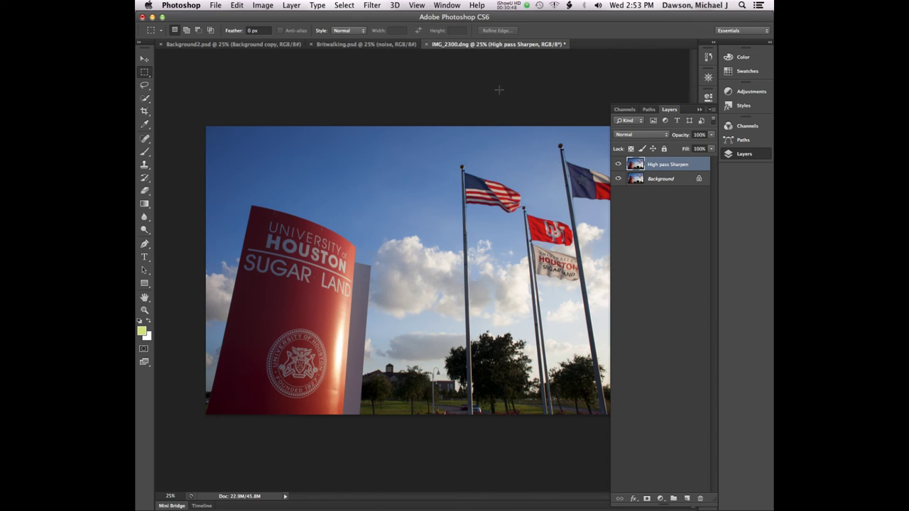
Choose Filter > Other > High Pass, then hide the Layers panel with F7 to show the whole photo.
click(371, 5)
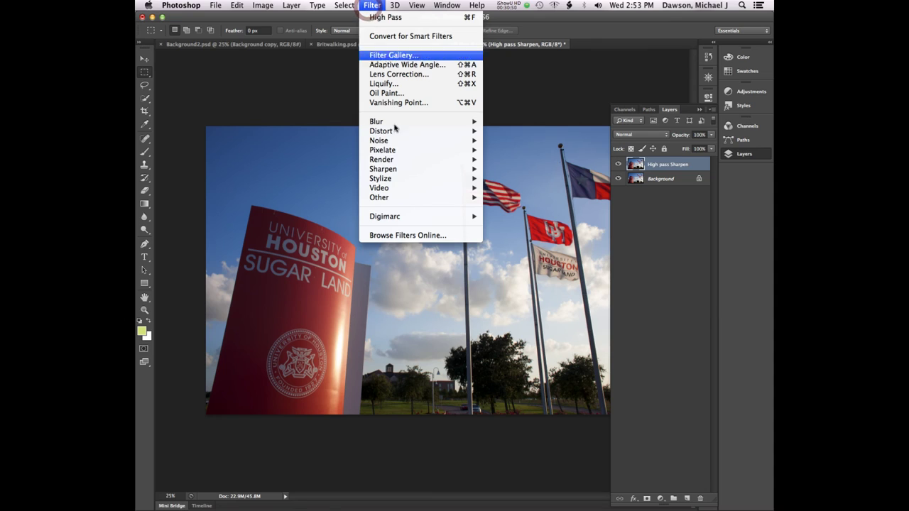
mouse_move(405, 198)
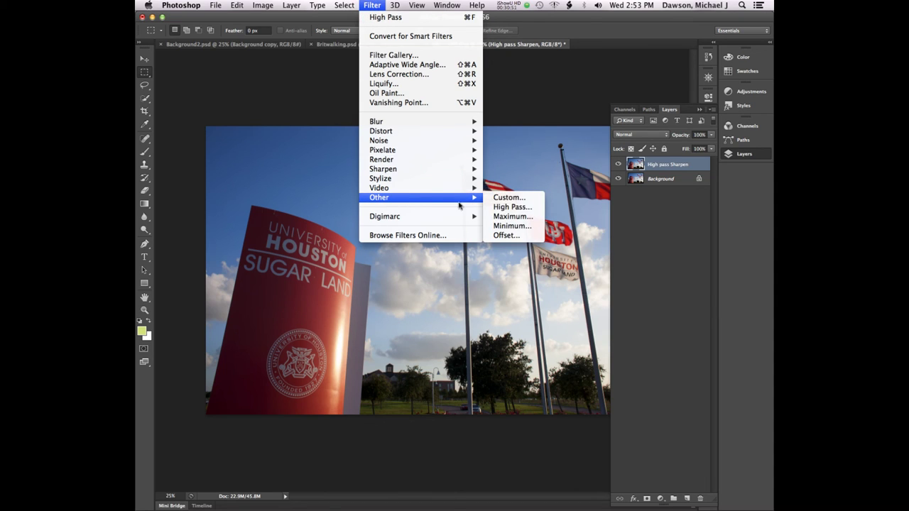
click(512, 206)
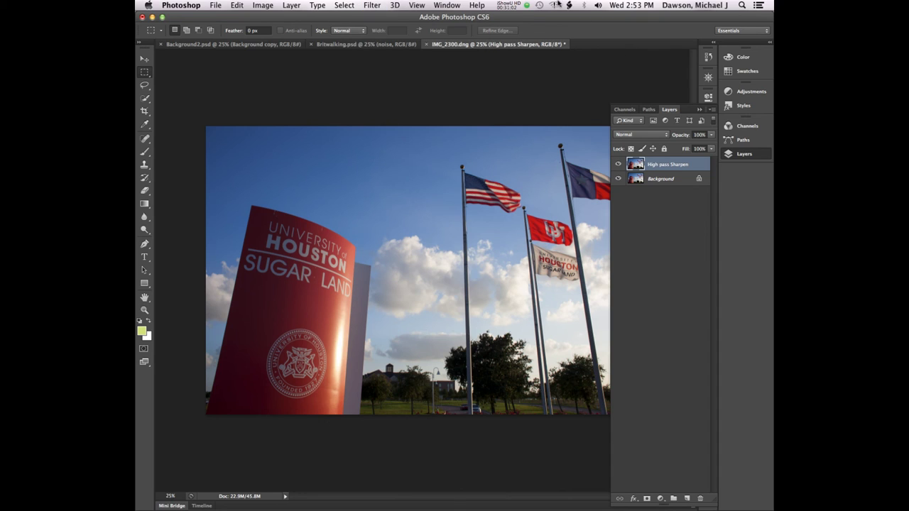
key(F7)
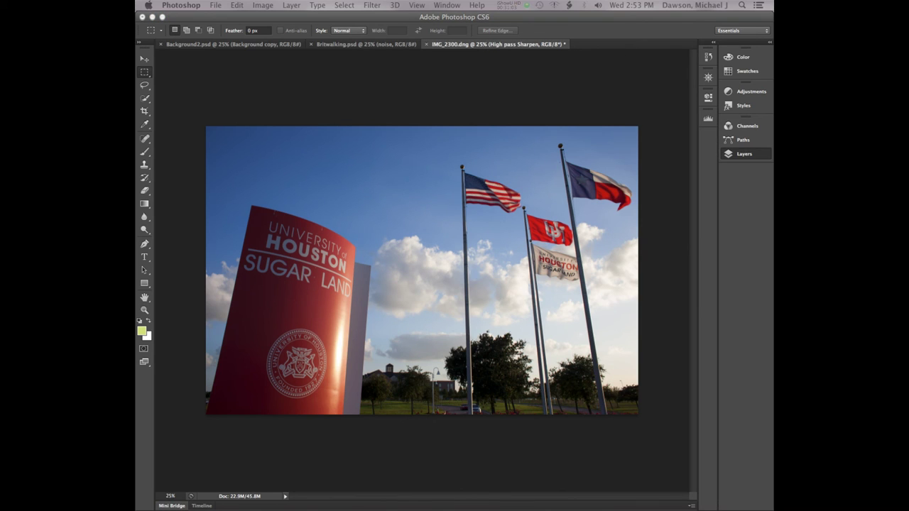